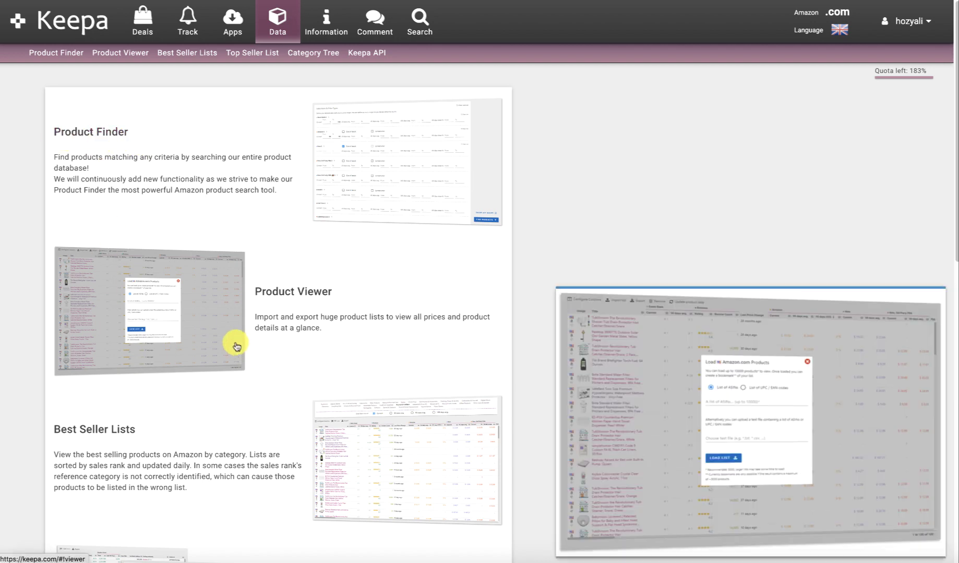
# Open the Best Seller Lists for the Automotive category and set the sales rank interval to 30 days avg
pyautogui.scroll(-1, 130, 383)
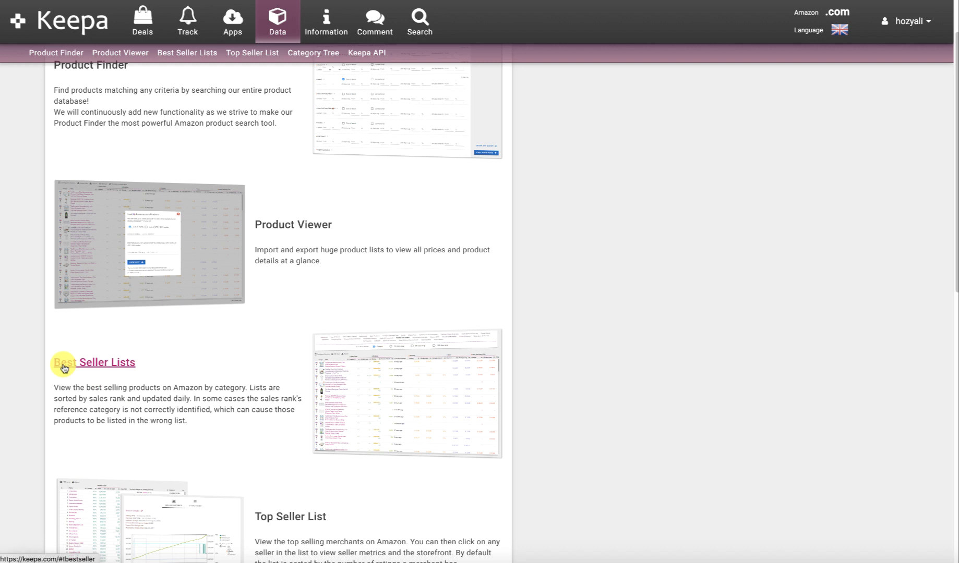
pyautogui.click(82, 366)
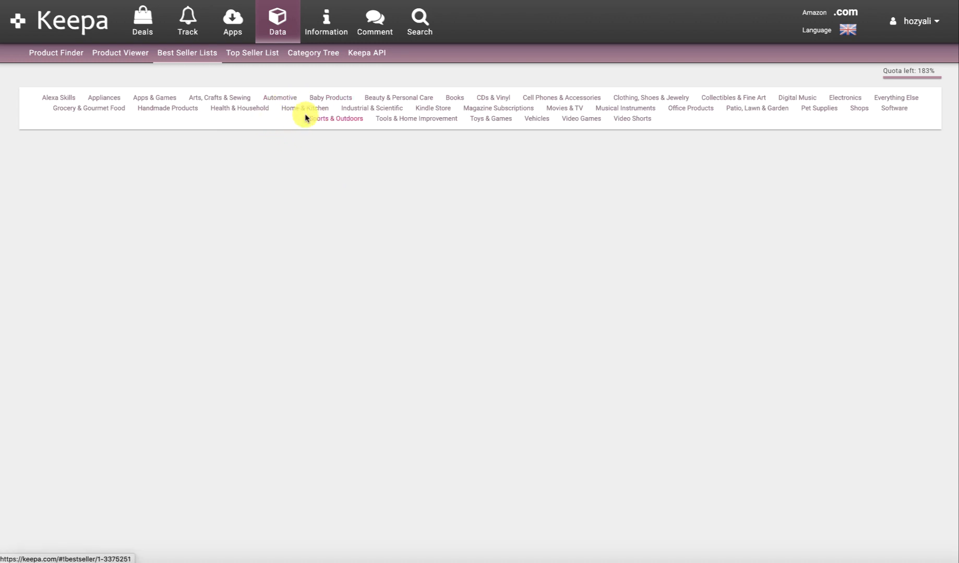
pyautogui.click(271, 97)
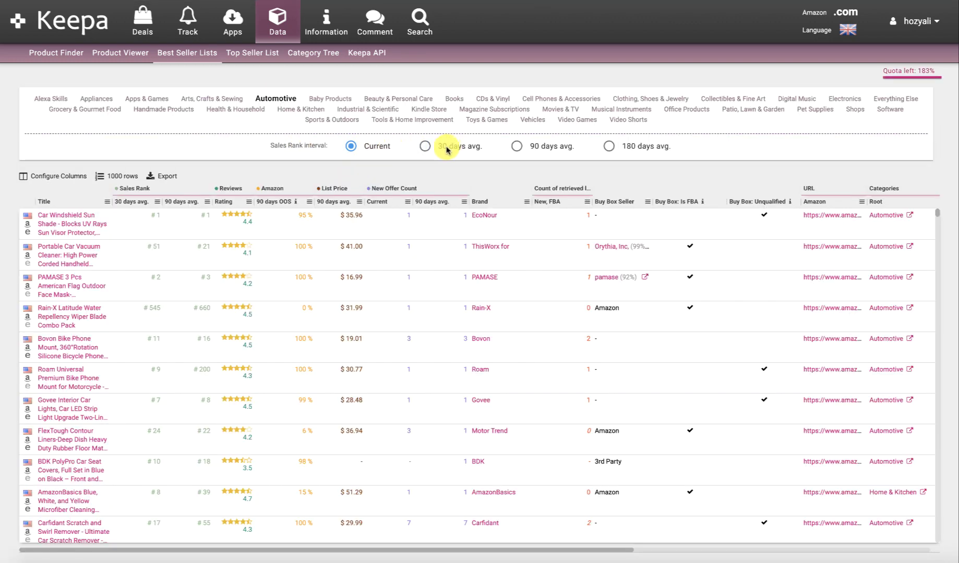
pyautogui.click(444, 146)
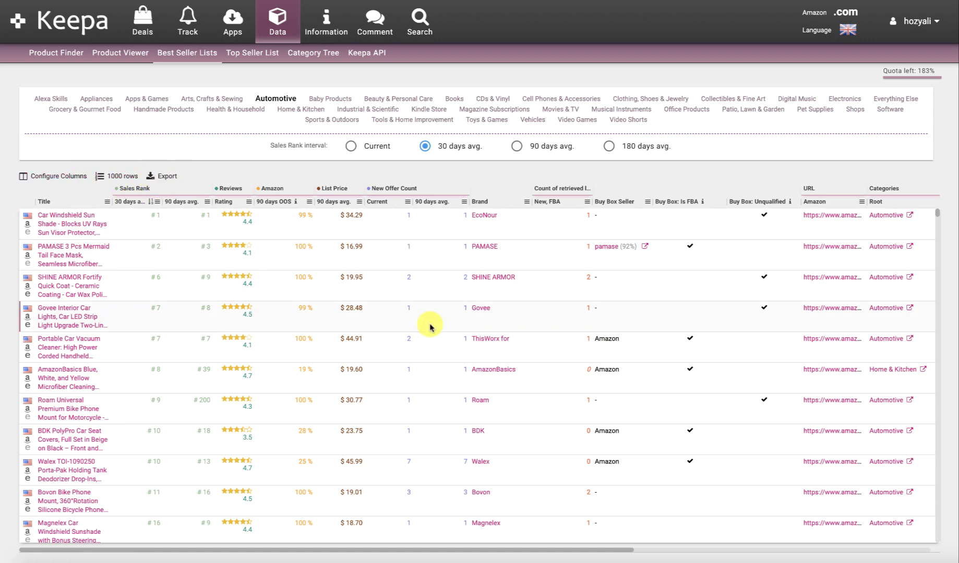
# Look through the column options available for the best seller table, from the Amazon price entries to the Collectible ones
pyautogui.click(59, 177)
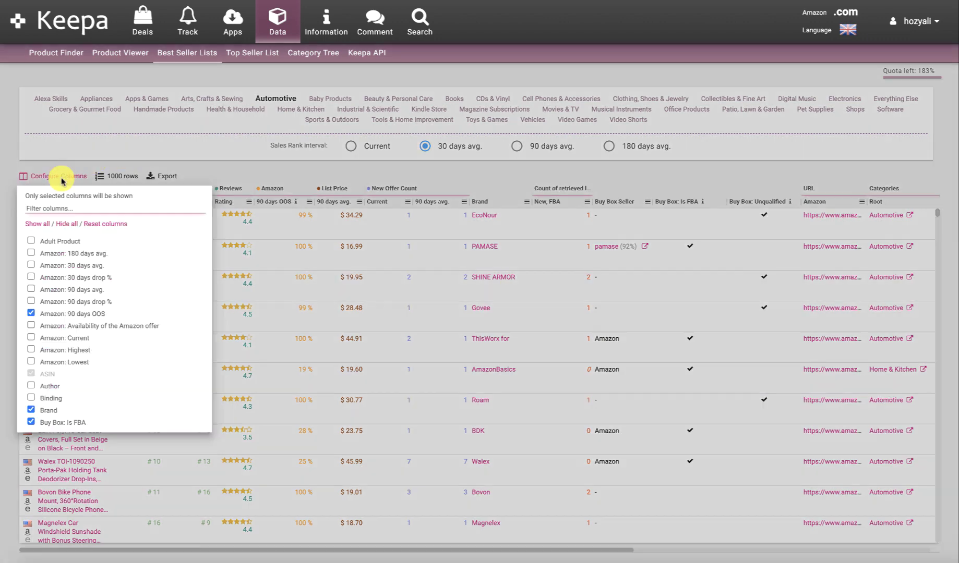
pyautogui.scroll(-6, 80, 333)
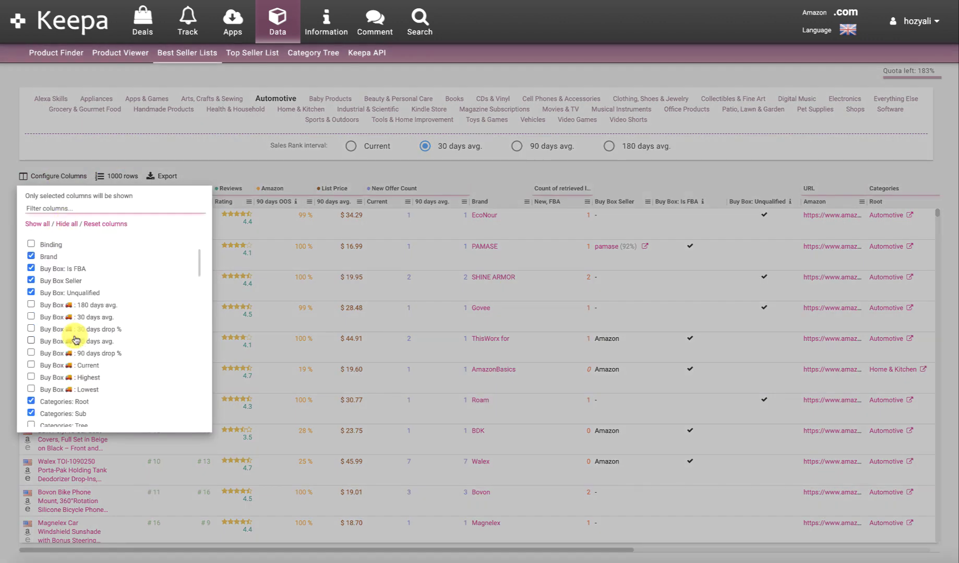
pyautogui.scroll(-4, 78, 345)
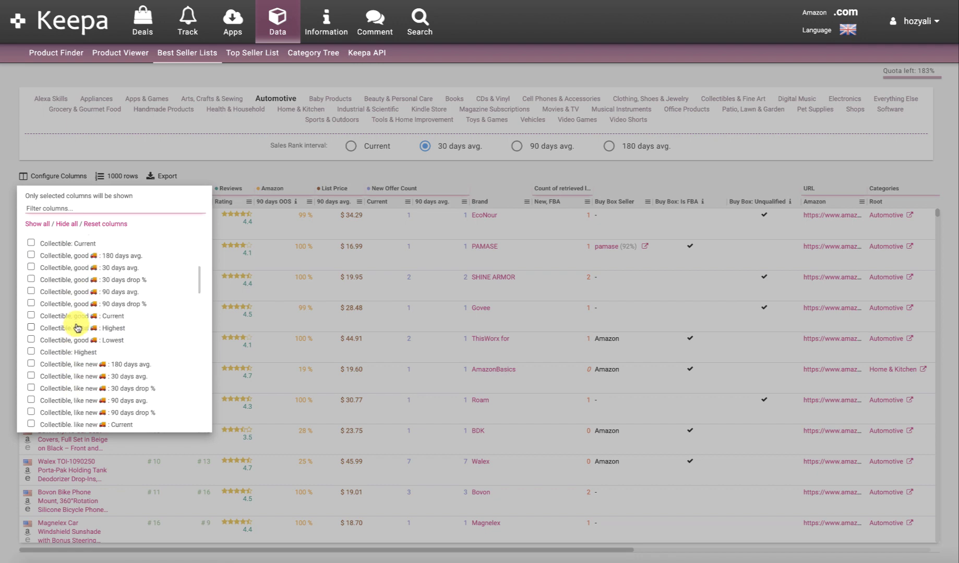
pyautogui.scroll(-3, 75, 326)
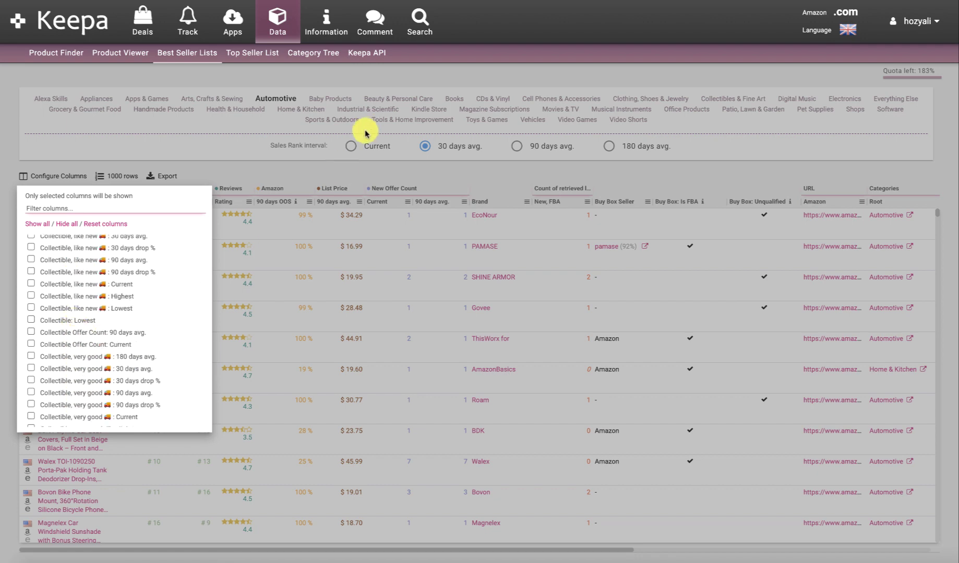
pyautogui.click(446, 125)
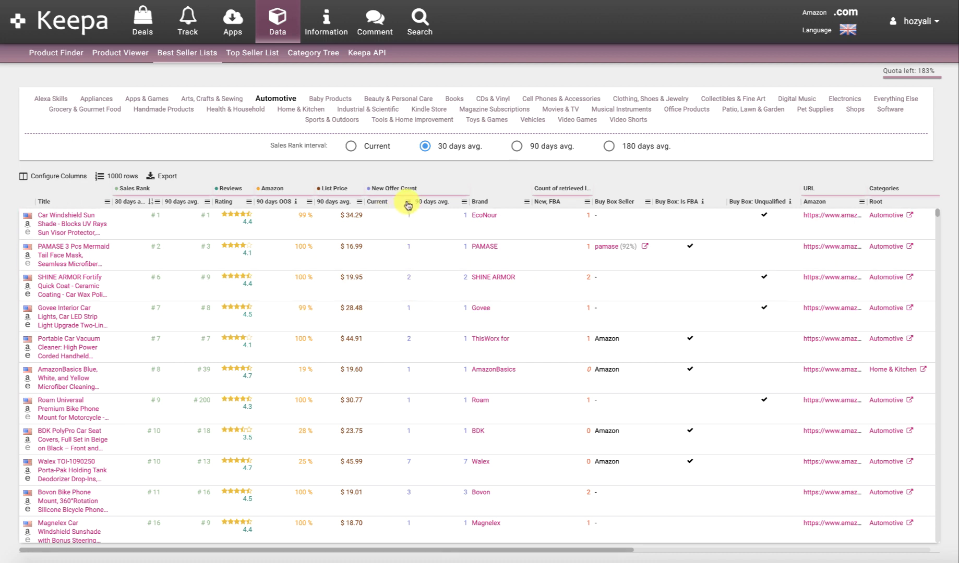
# Filter the New Offer Count 90 days avg. column to values greater than or equal to 2
pyautogui.click(466, 203)
pyautogui.click(478, 234)
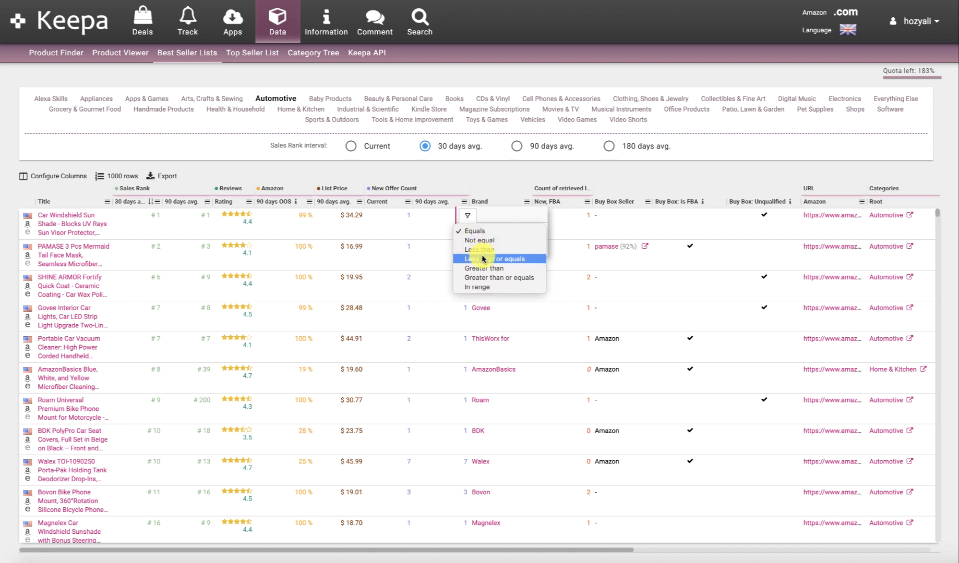
pyautogui.click(513, 283)
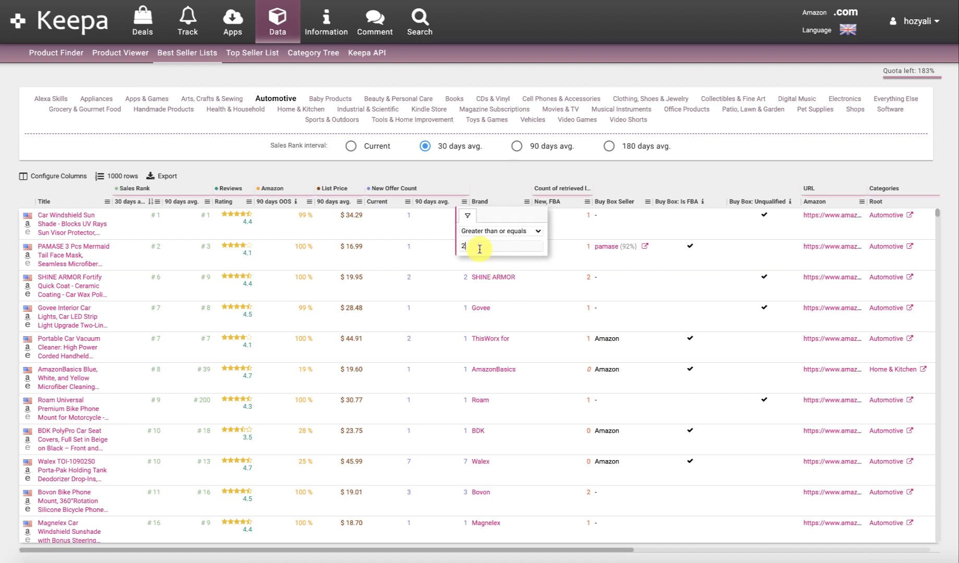
pyautogui.click(479, 249)
pyautogui.write('2')
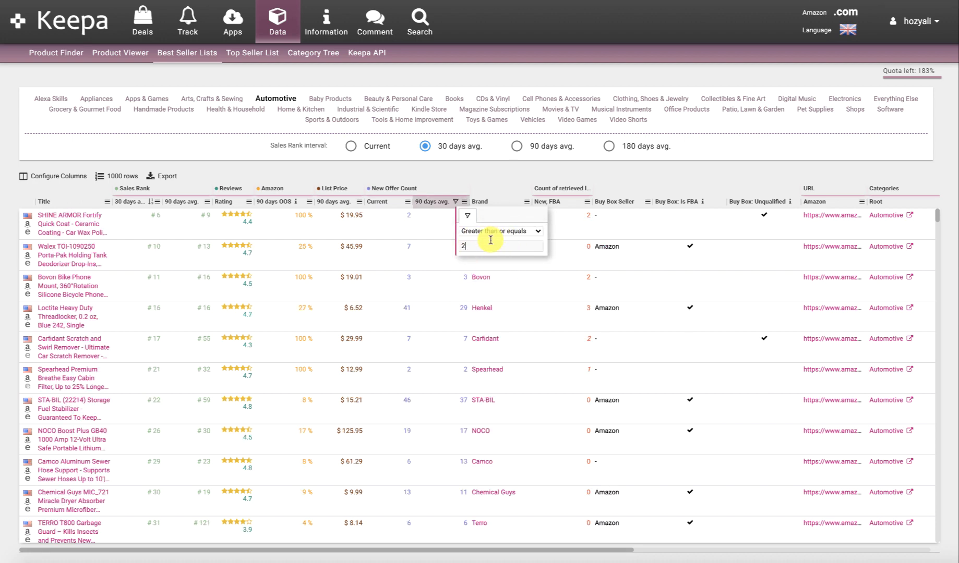
pyautogui.click(499, 177)
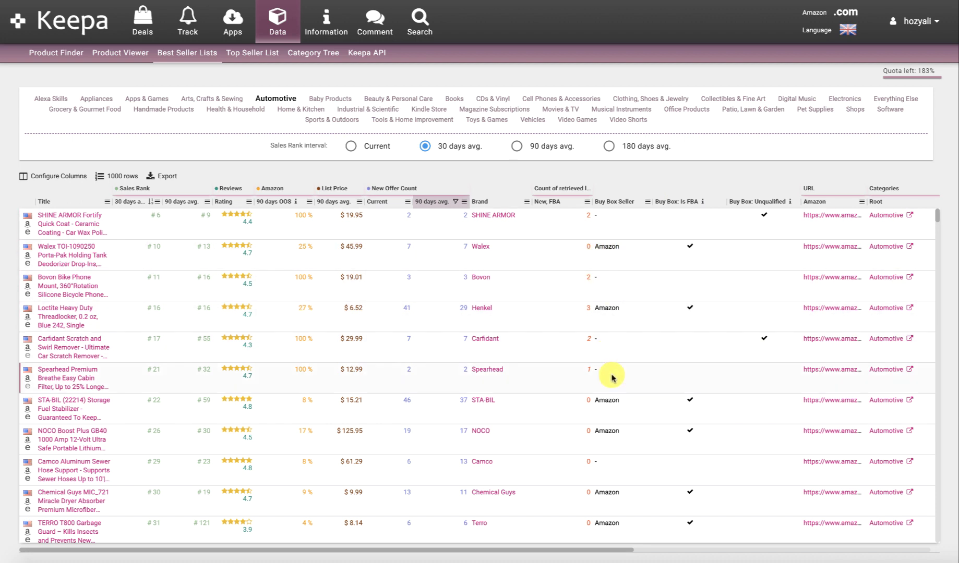
# Exclude Amazon from the Buy Box Seller column filter
pyautogui.click(647, 202)
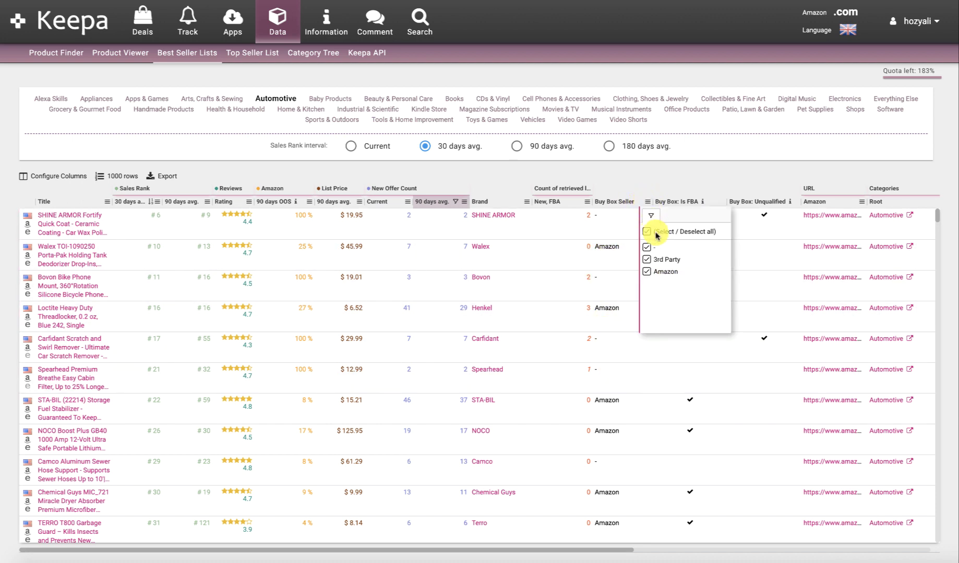
pyautogui.click(647, 272)
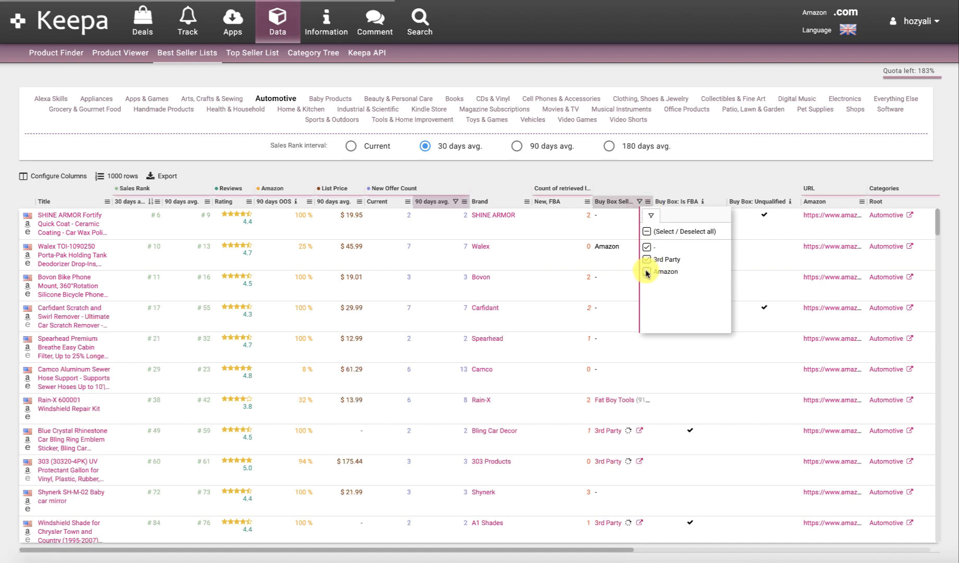
pyautogui.click(659, 180)
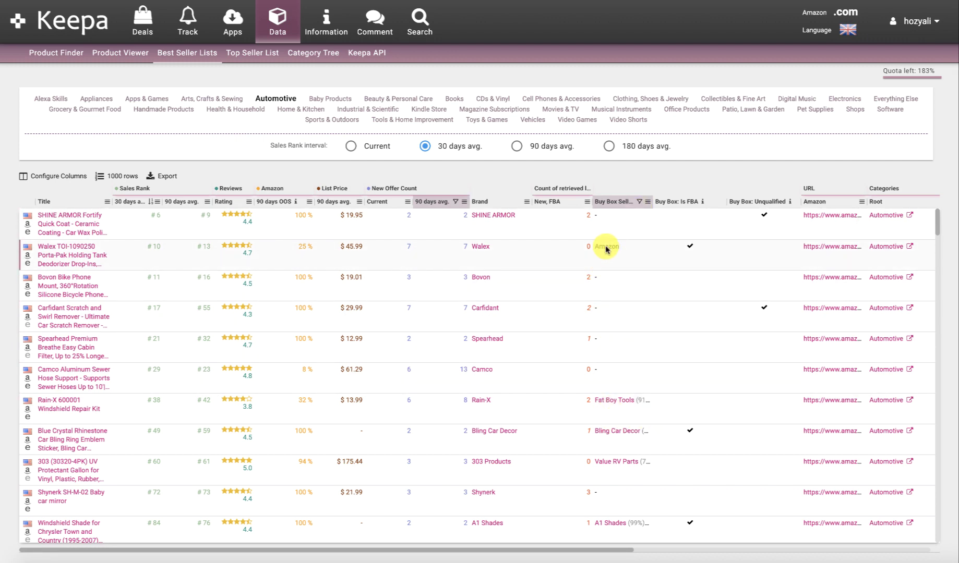
# Review the filtered product rows and all columns across to the item dimension and weight
pyautogui.scroll(-3, 615, 261)
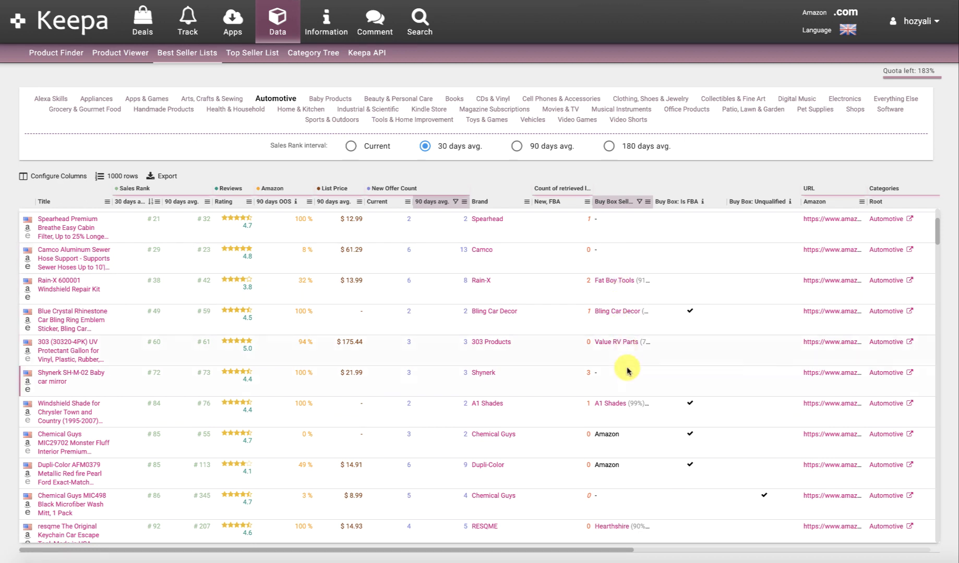
pyautogui.scroll(-1, 614, 398)
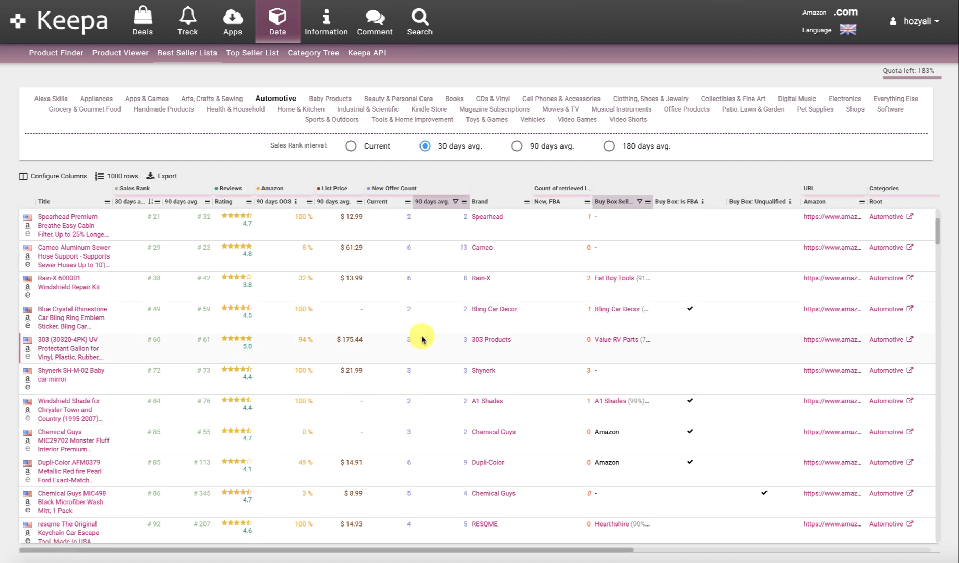
pyautogui.scroll(3, 242, 323)
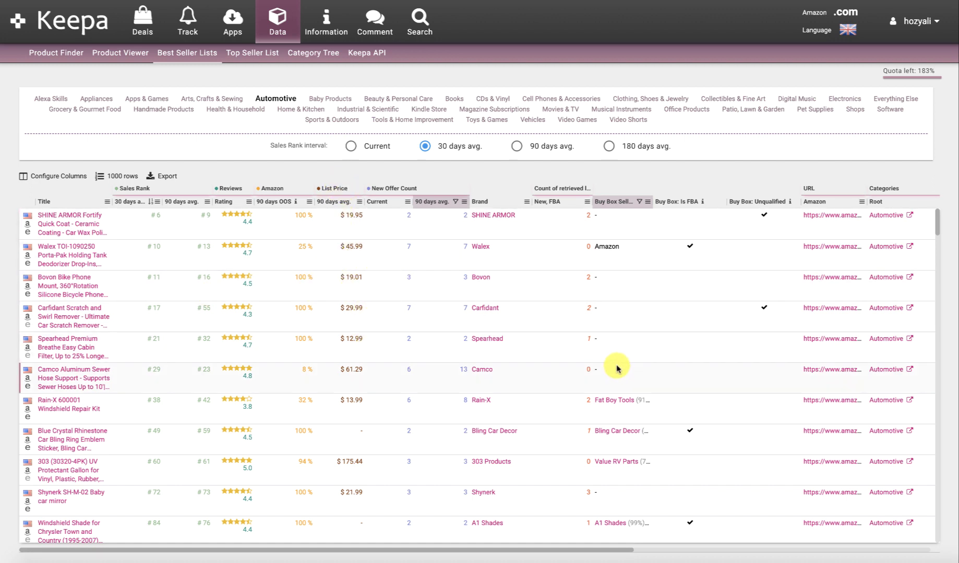
pyautogui.moveTo(605, 546); pyautogui.dragTo(886, 547)
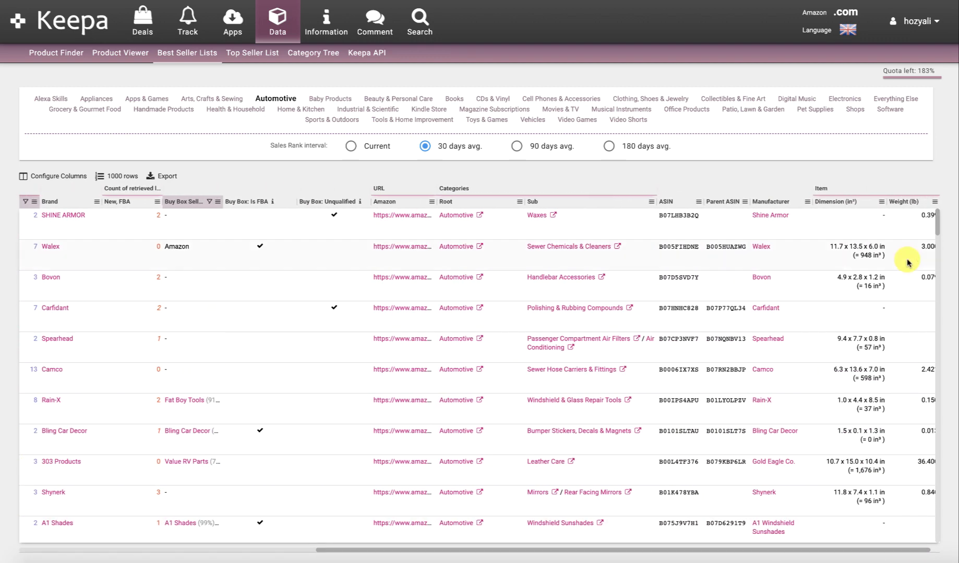
pyautogui.moveTo(674, 552); pyautogui.dragTo(327, 552)
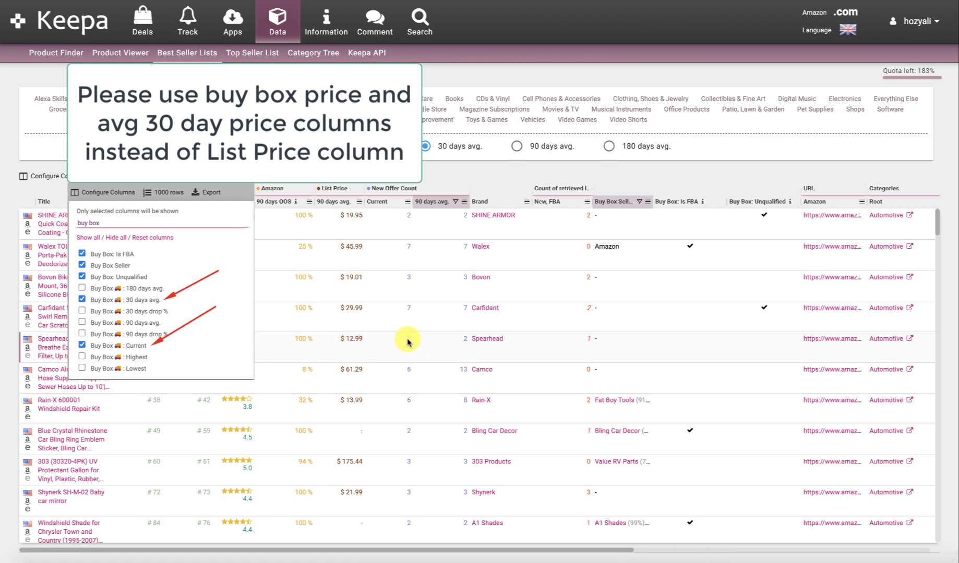
# Open the Amazon page of the Spearhead cabin filter and review the listing down to its price history chart
pyautogui.click(466, 342)
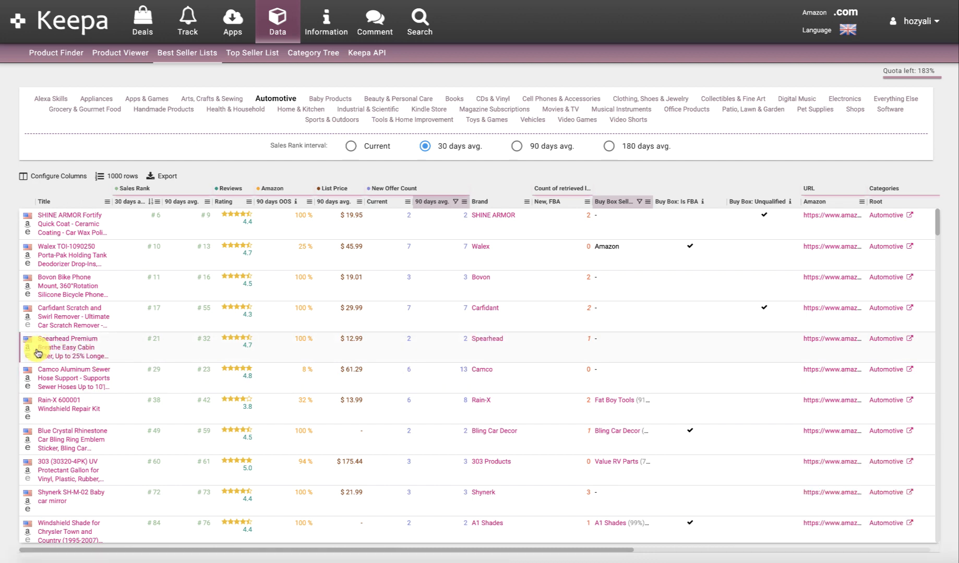
pyautogui.moveTo(51, 353)
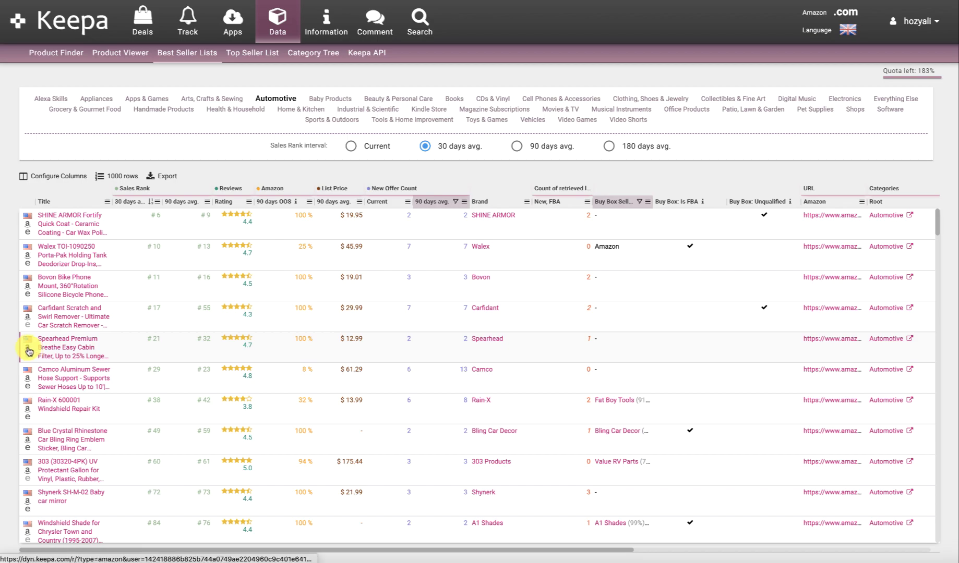
pyautogui.click(28, 352)
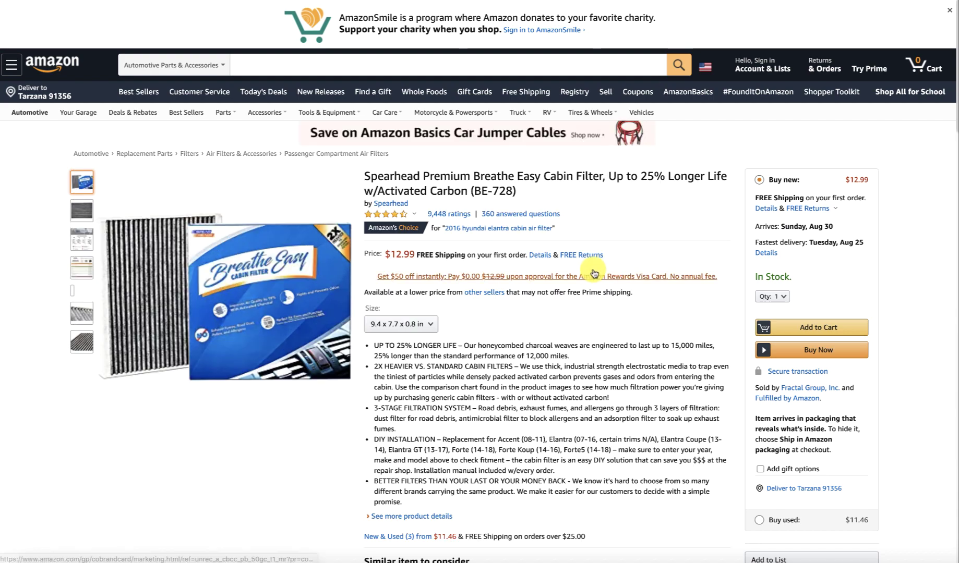
pyautogui.scroll(-10, 568, 301)
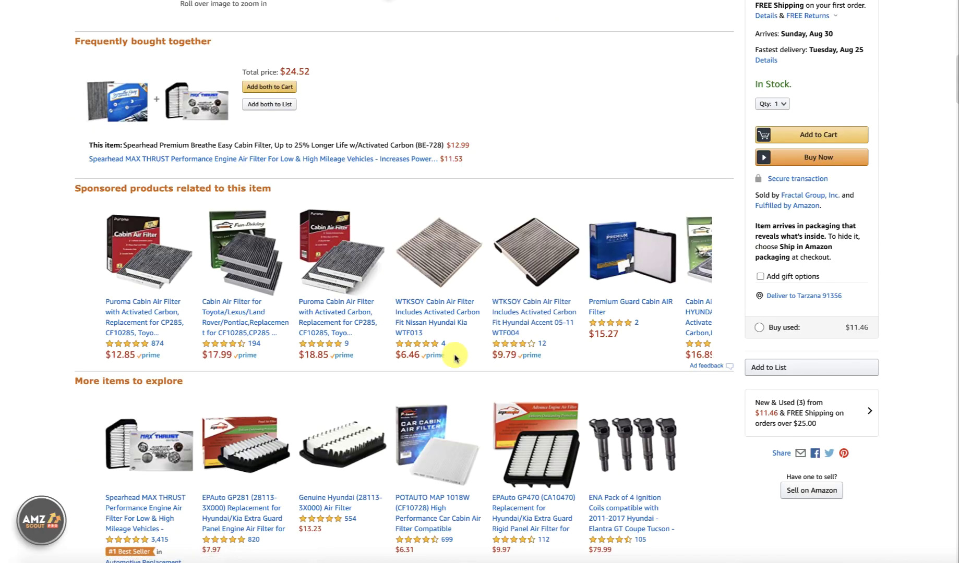
pyautogui.scroll(10, 482, 308)
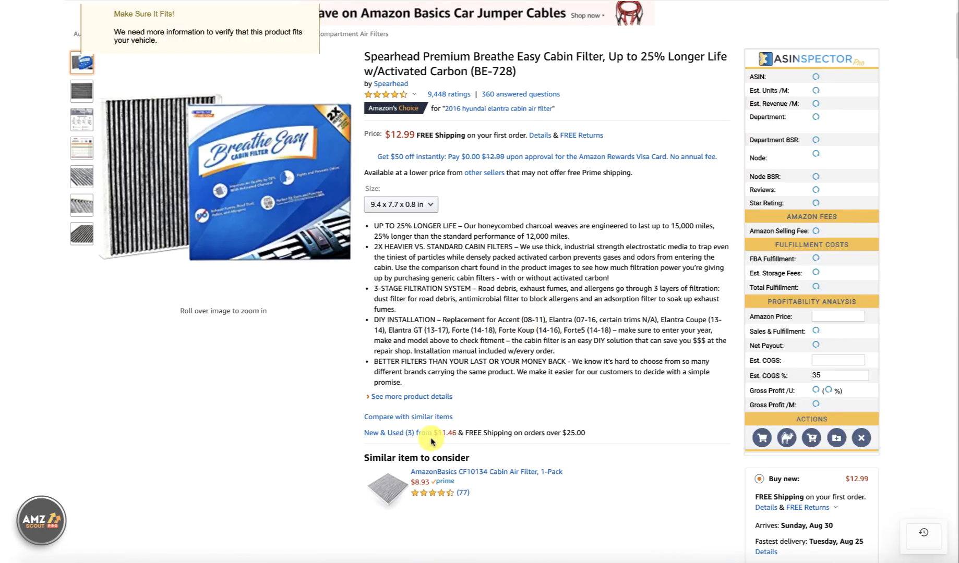
pyautogui.scroll(-3, 491, 432)
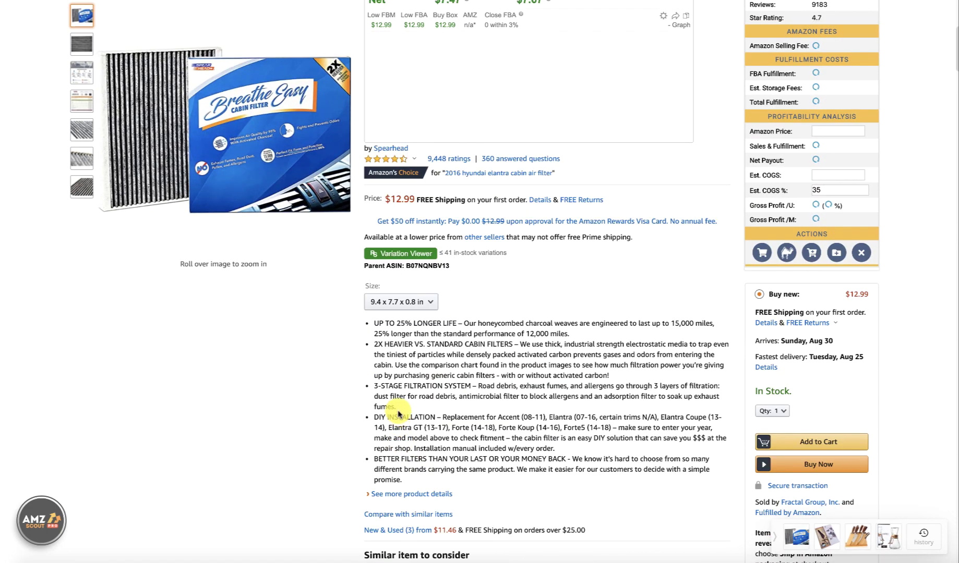
pyautogui.scroll(-5, 407, 459)
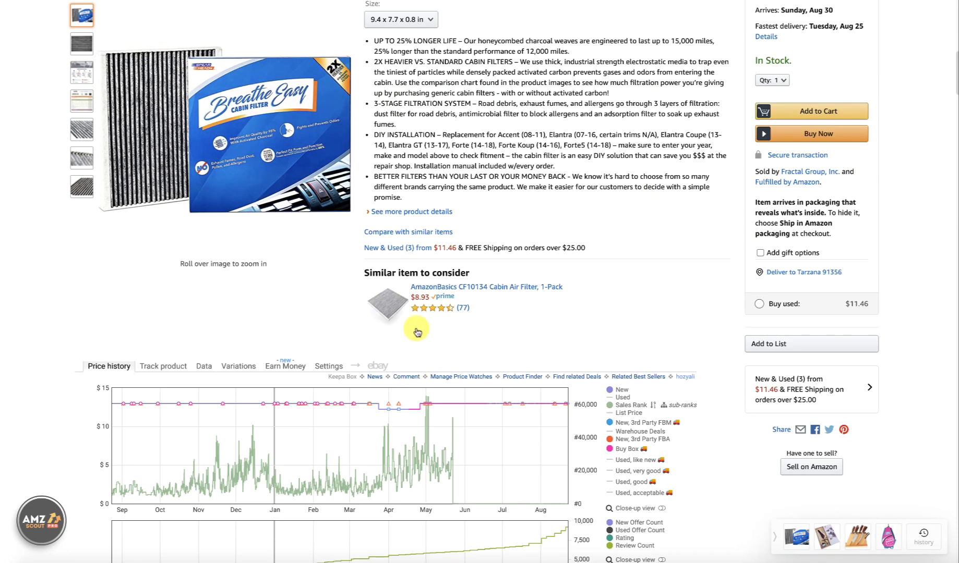
# View the new and used offers for the cabin filter, expand the main offer's seller details, and close the offer list
pyautogui.click(408, 249)
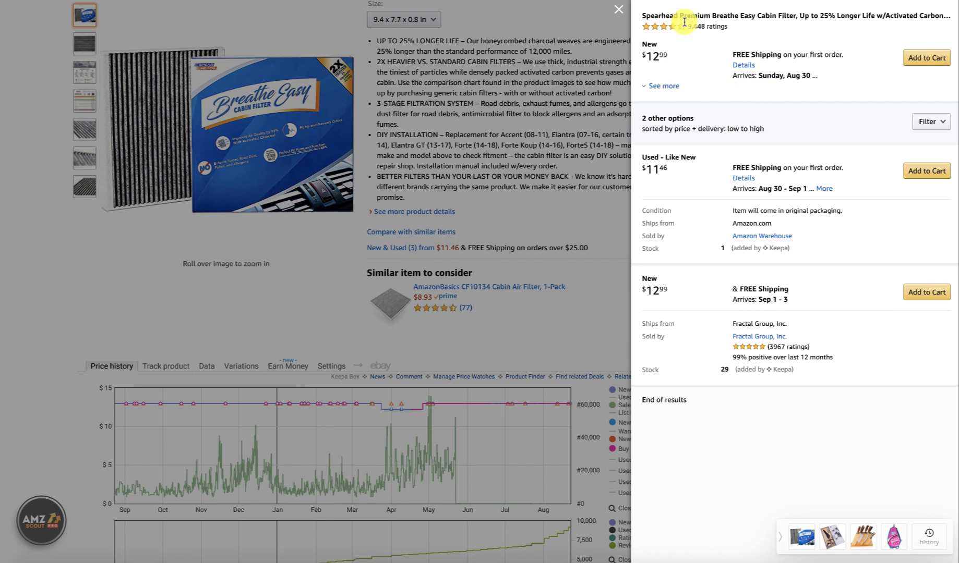
pyautogui.click(653, 86)
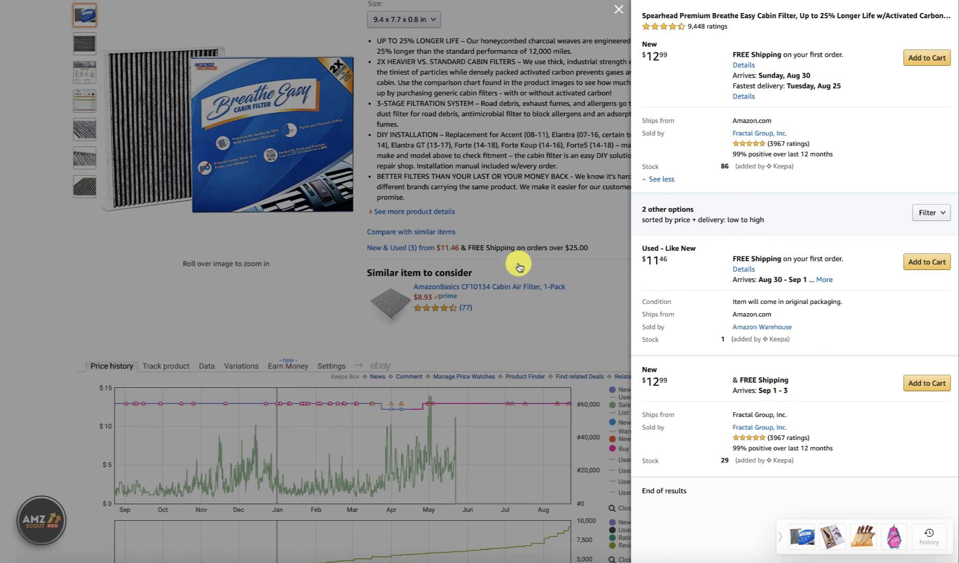
pyautogui.click(545, 183)
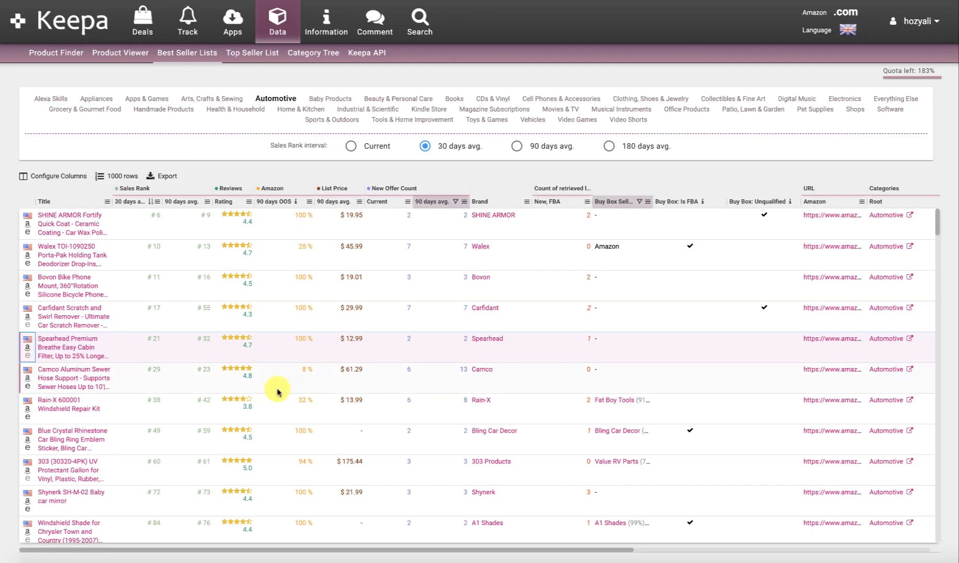
# Examine the offer count, Amazon out-of-stock rate and price of the Camco sewer hose support in the Keepa list
pyautogui.click(456, 372)
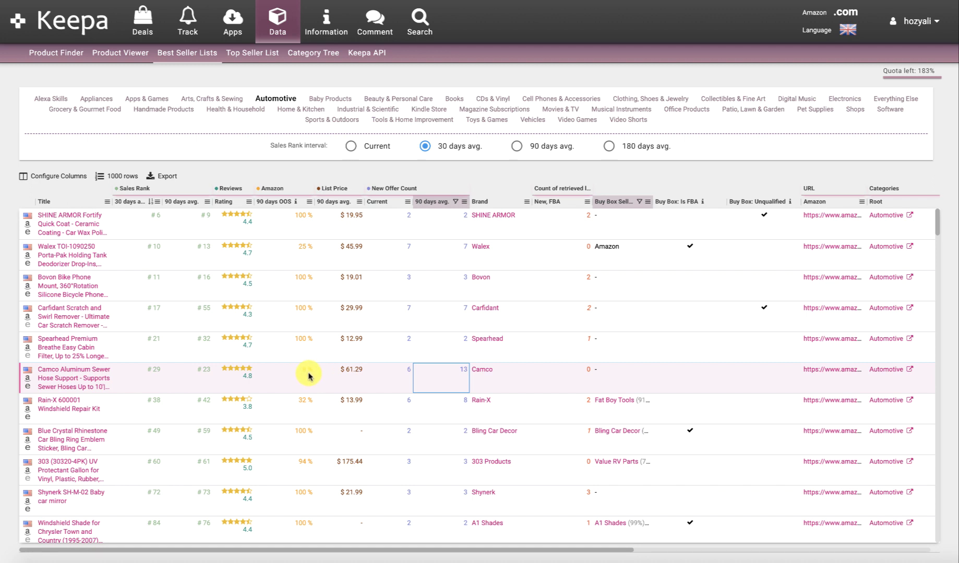
pyautogui.moveTo(75, 382)
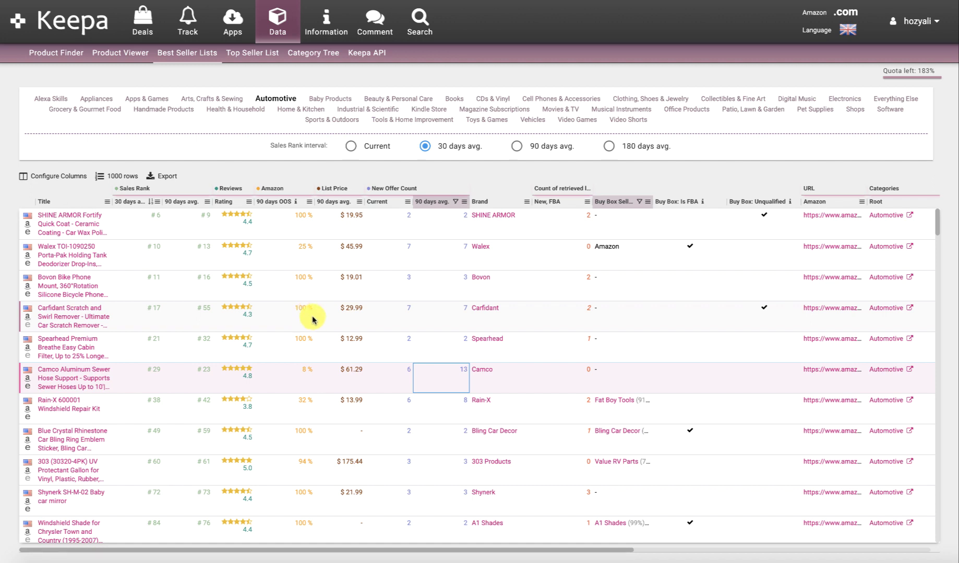
# Filter the review rating column to values greater than 4
pyautogui.scroll(-1, 303, 313)
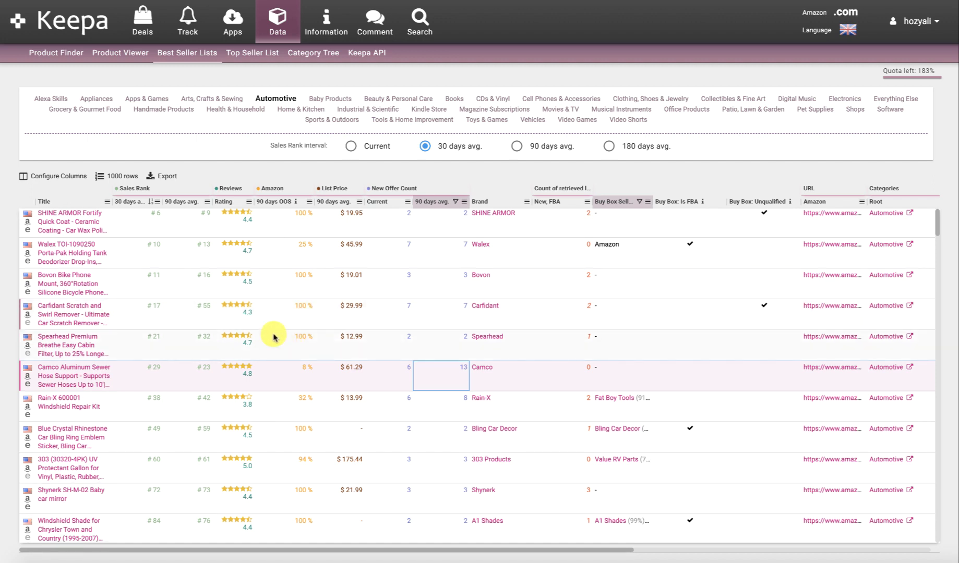
pyautogui.click(248, 202)
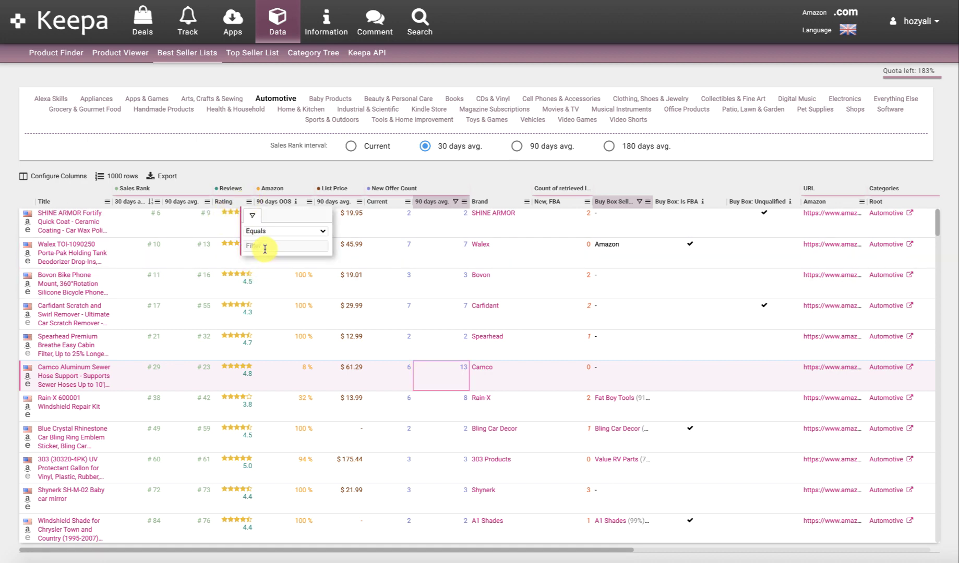
pyautogui.click(261, 230)
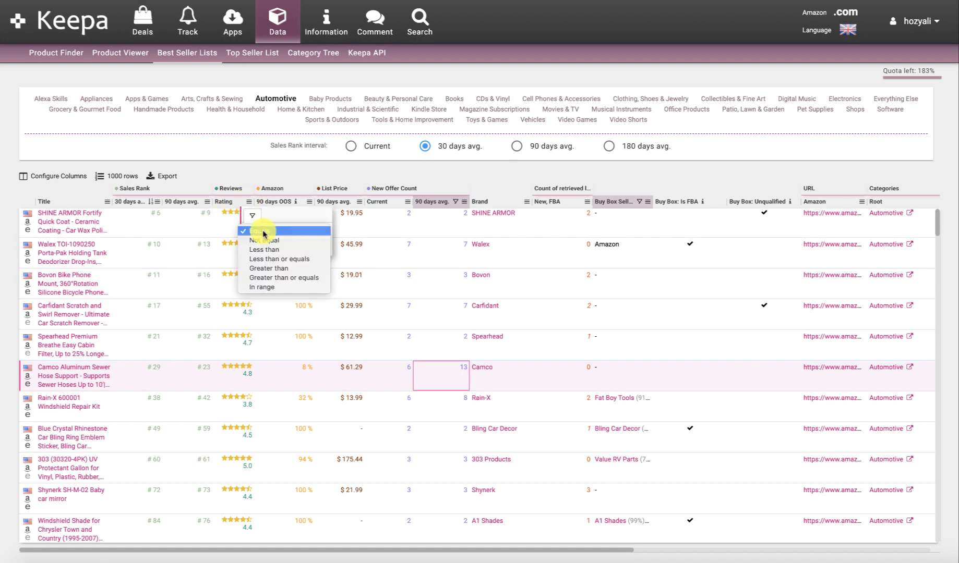
pyautogui.click(278, 268)
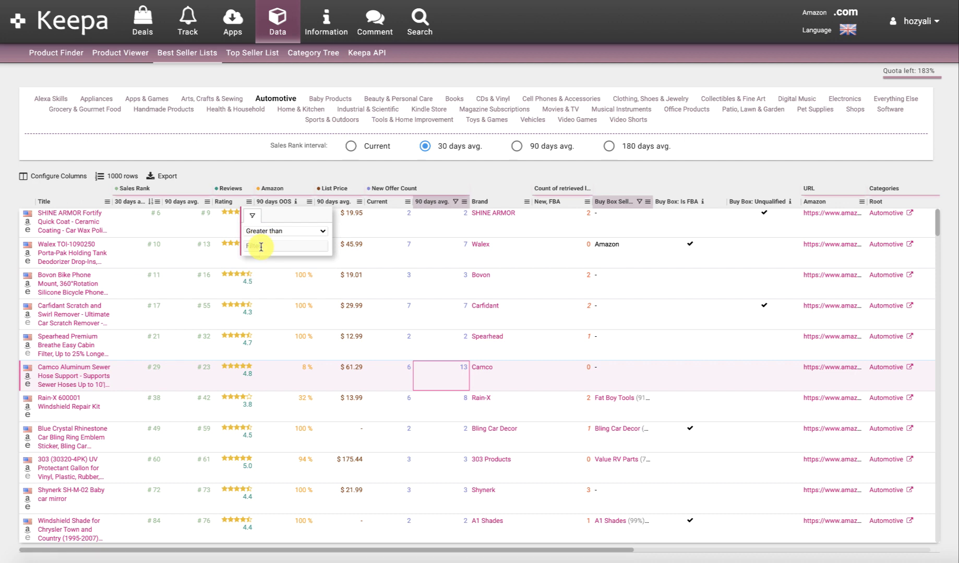
pyautogui.write('4')
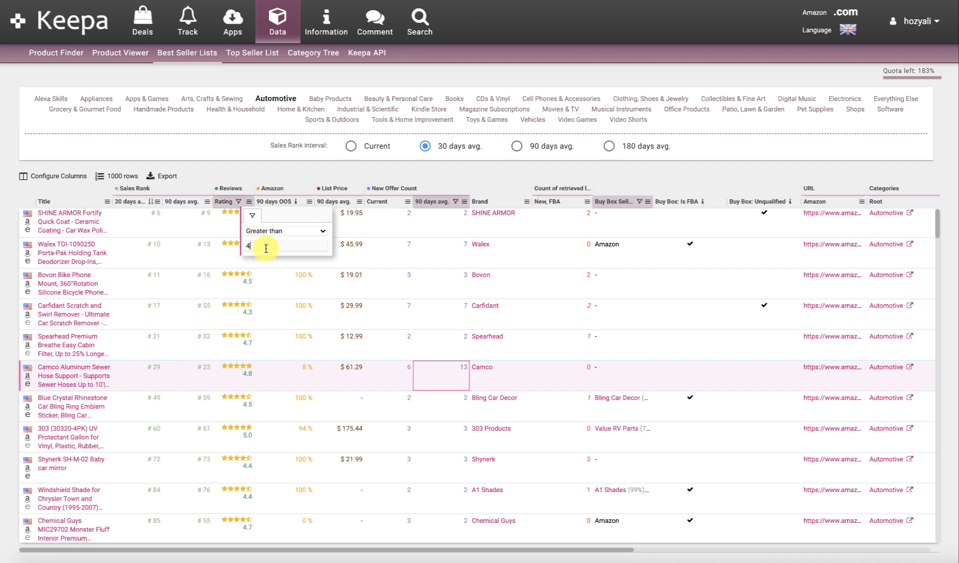
pyautogui.click(734, 162)
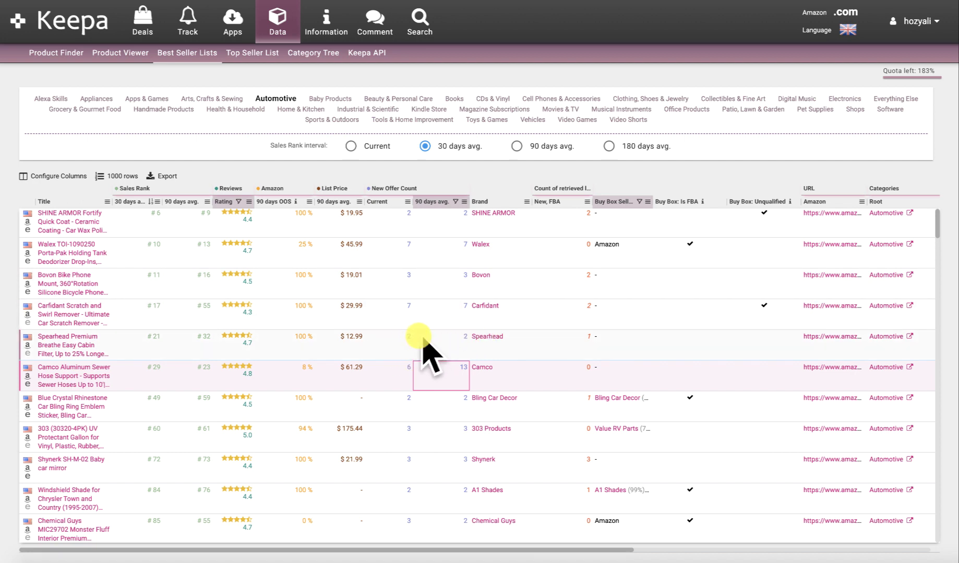
# Set the filter on the 90-day average new offer count to greater than or equals 3
pyautogui.click(465, 202)
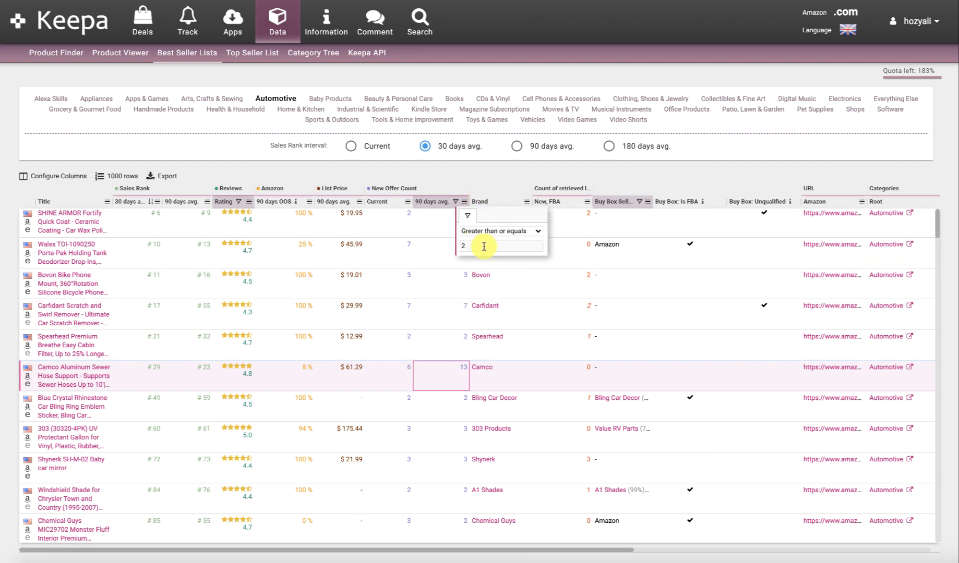
pyautogui.press('BackSpace')
pyautogui.write('3')
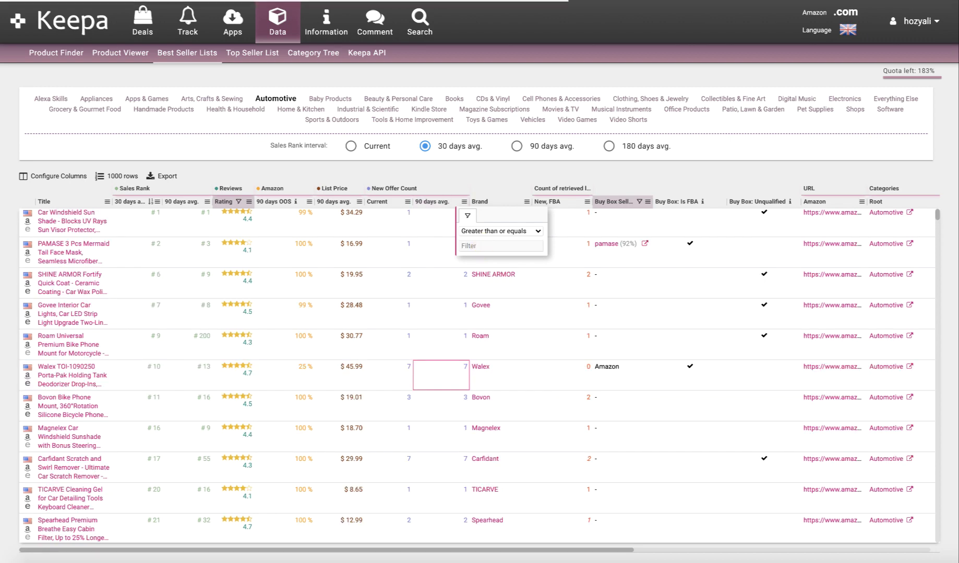
pyautogui.click(500, 172)
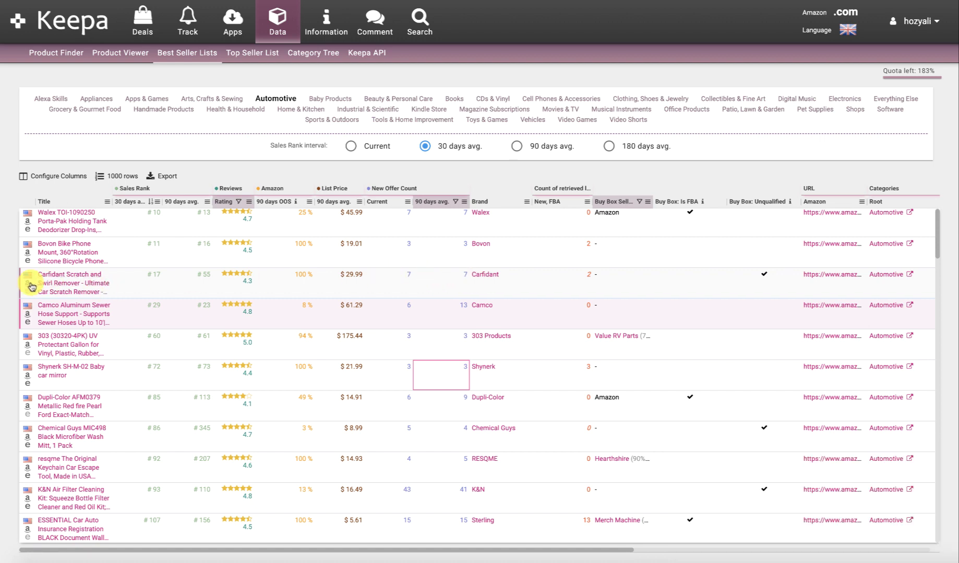
# Review the filtered products, previewing the price history of the Camco sewer hose support and the ESSENTIAL car document wallet
pyautogui.moveTo(43, 282)
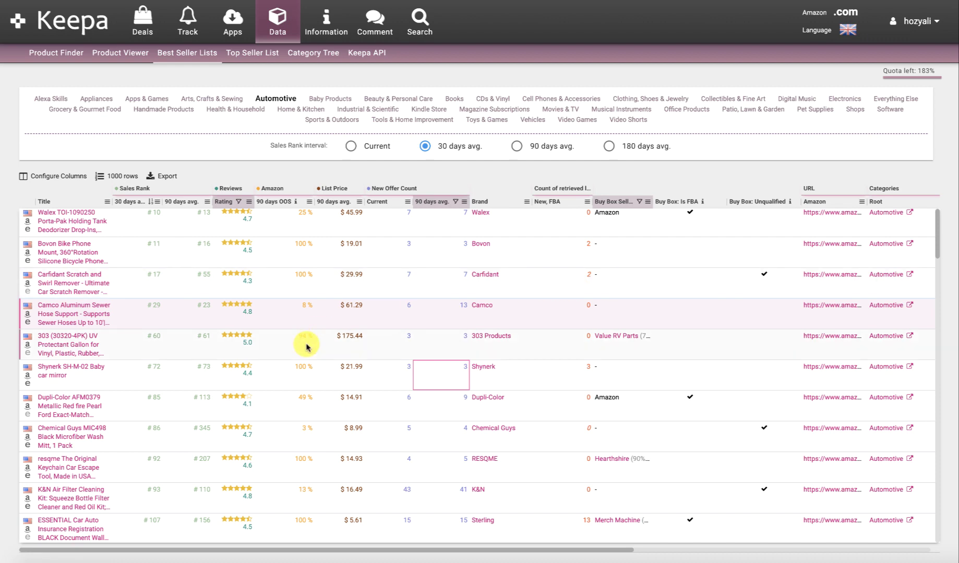
pyautogui.scroll(-1, 441, 360)
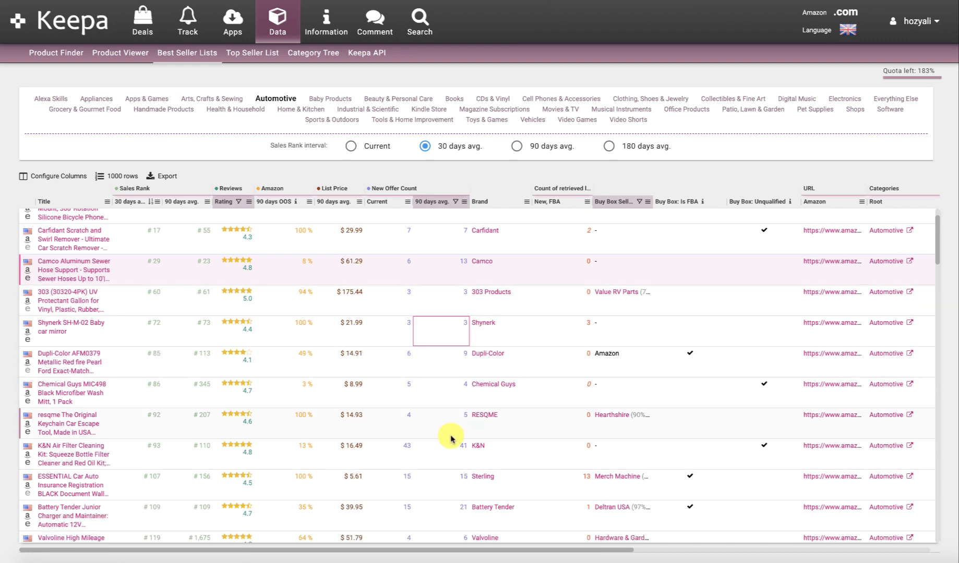
pyautogui.scroll(1, 454, 421)
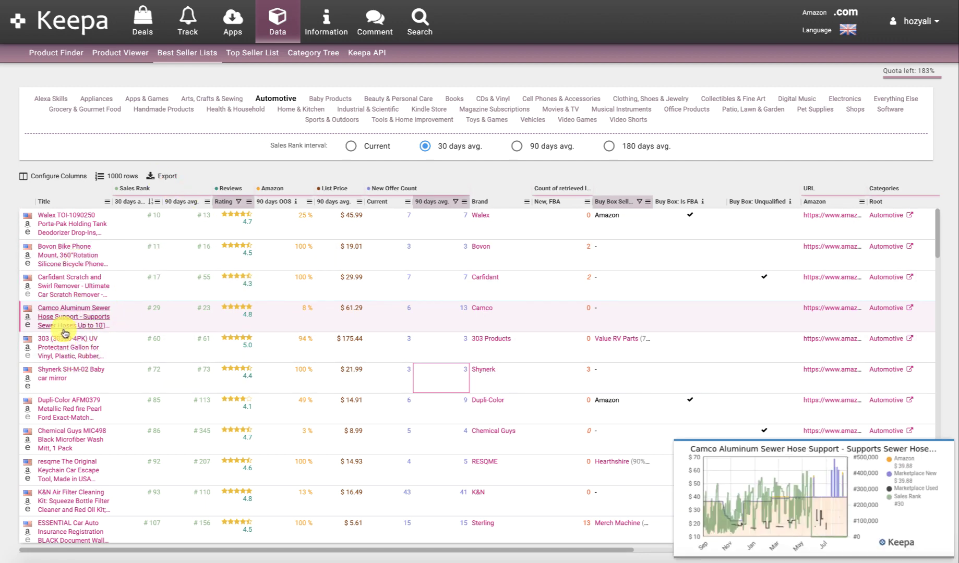
pyautogui.scroll(-2, 65, 334)
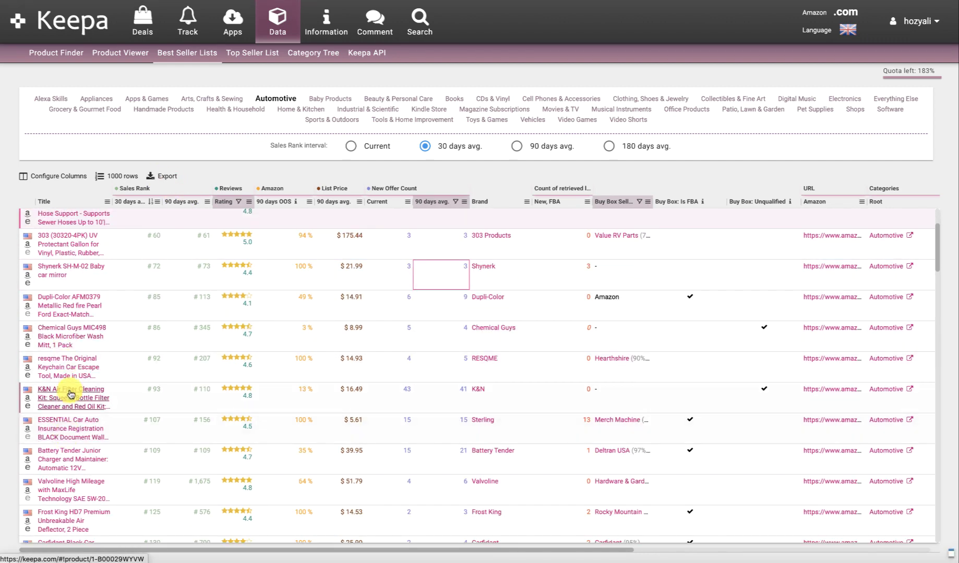
pyautogui.moveTo(75, 438)
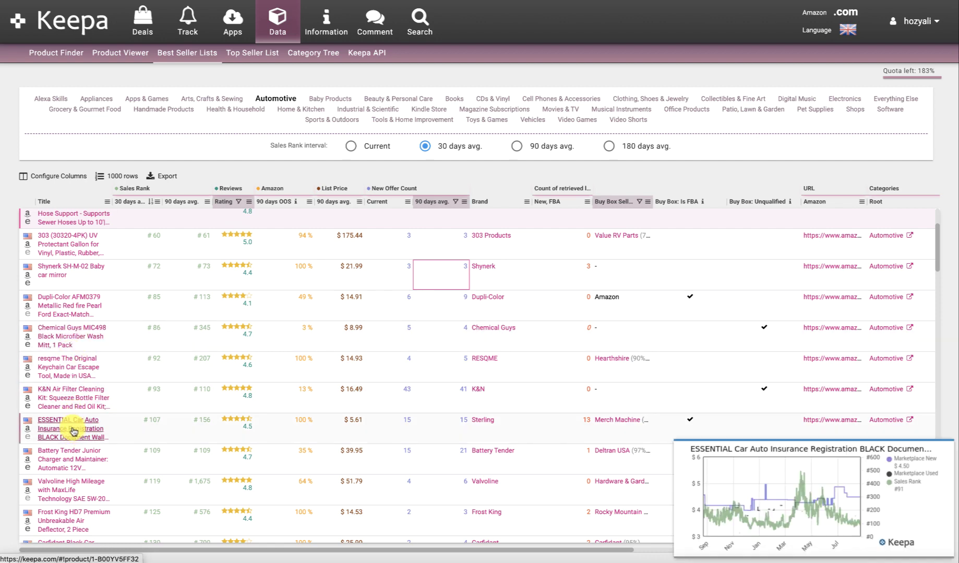
pyautogui.scroll(1, 315, 396)
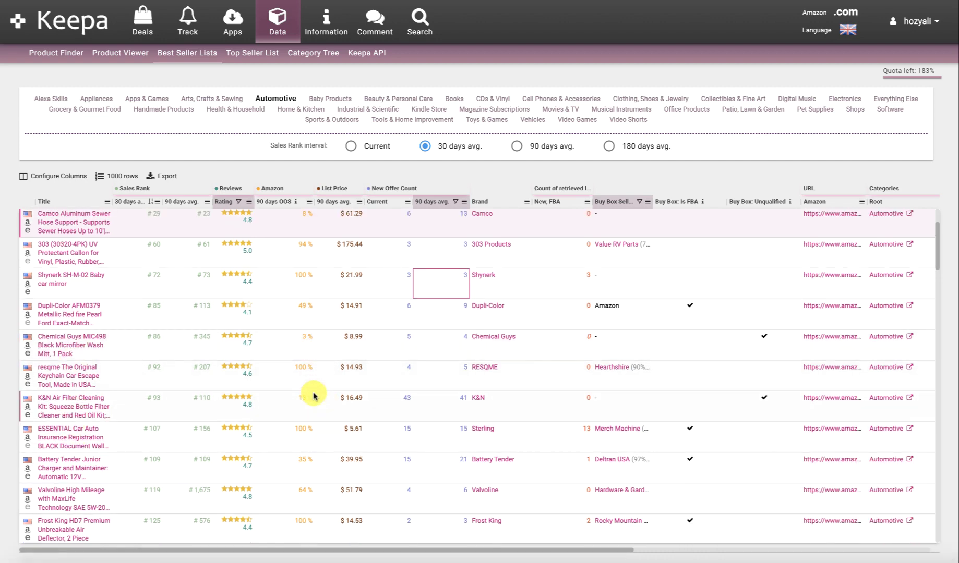
# Filter Amazon's 90-day out-of-stock rate to values greater than 10
pyautogui.click(310, 204)
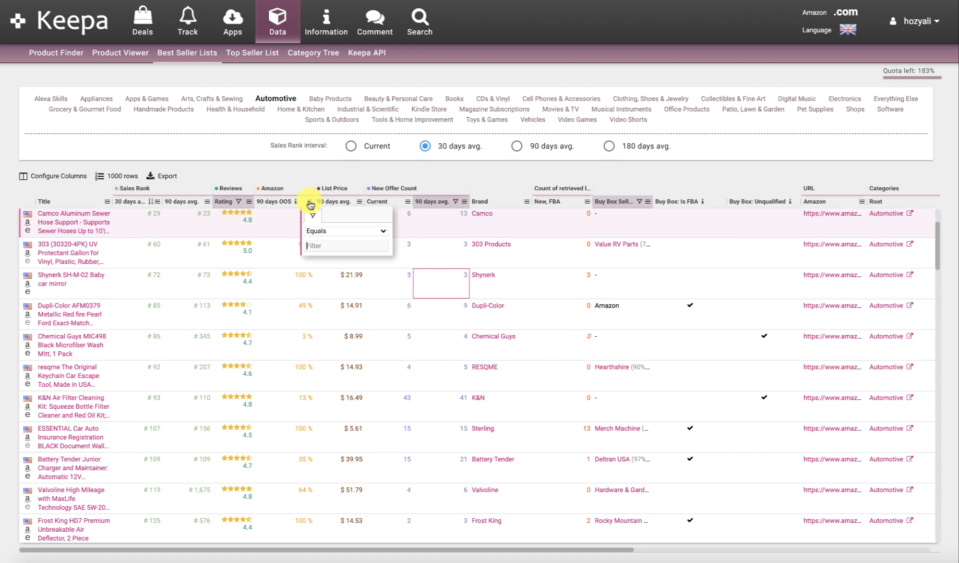
pyautogui.click(313, 230)
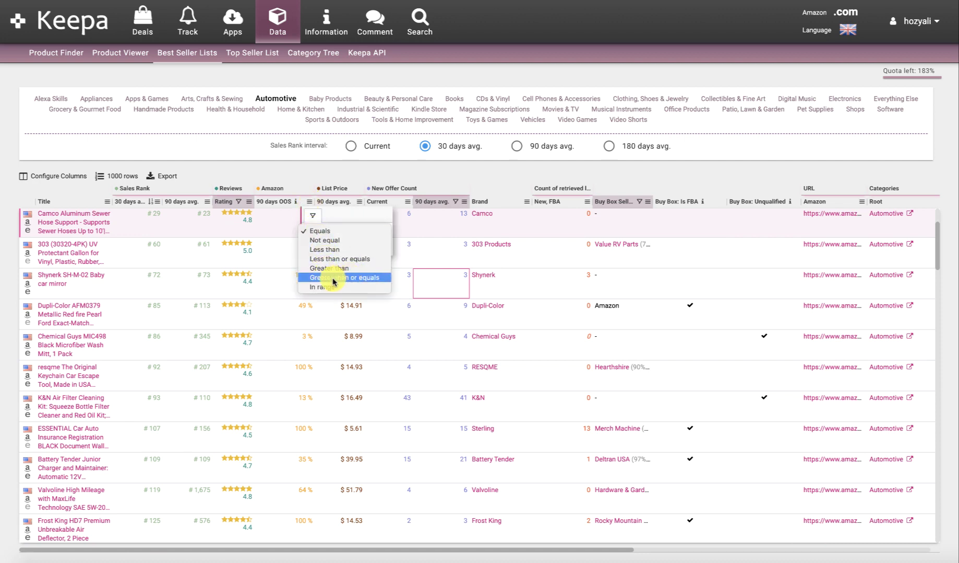
pyautogui.click(324, 268)
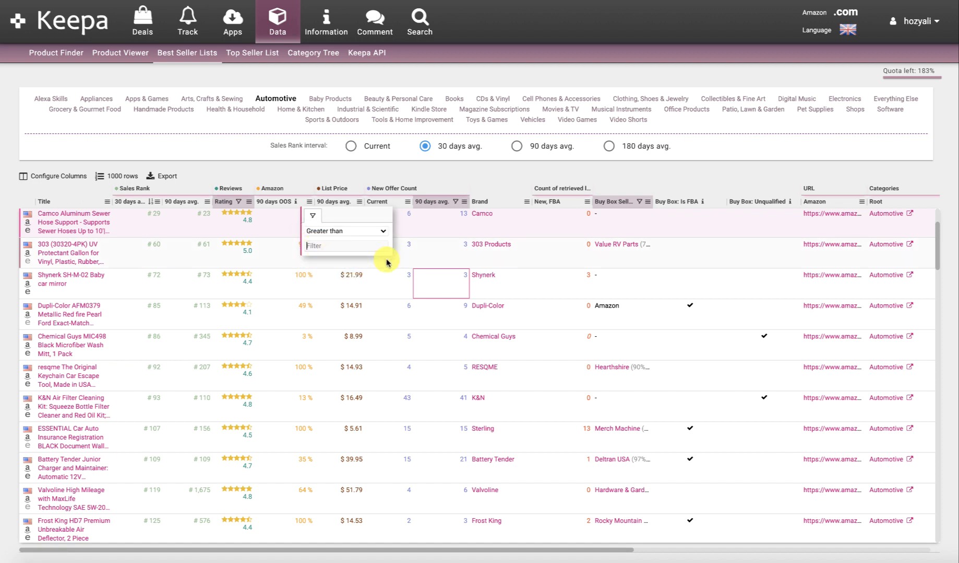
pyautogui.write('5')
pyautogui.click(364, 176)
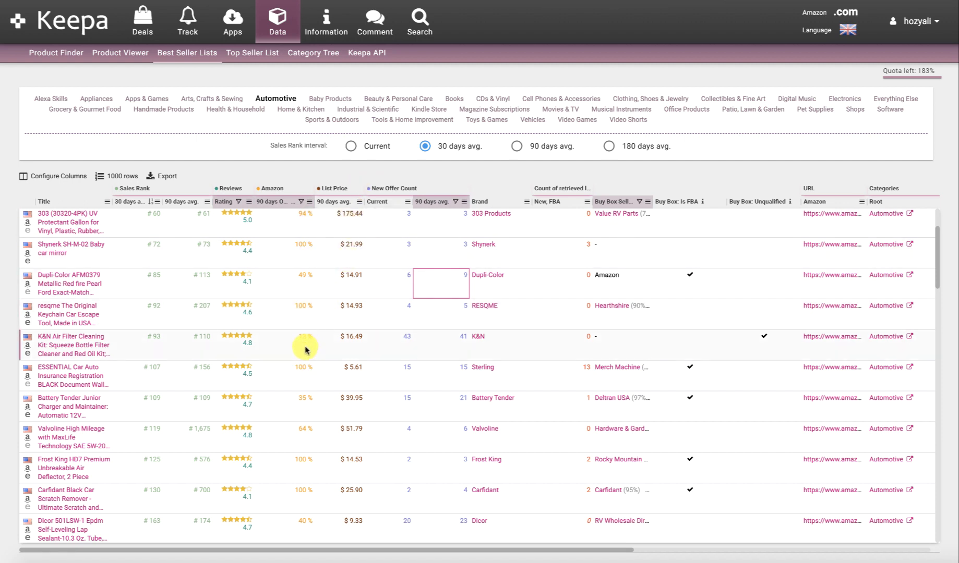
# Raise the threshold of Amazon's 90-day out-of-stock filter to greater than 40
pyautogui.moveTo(85, 355)
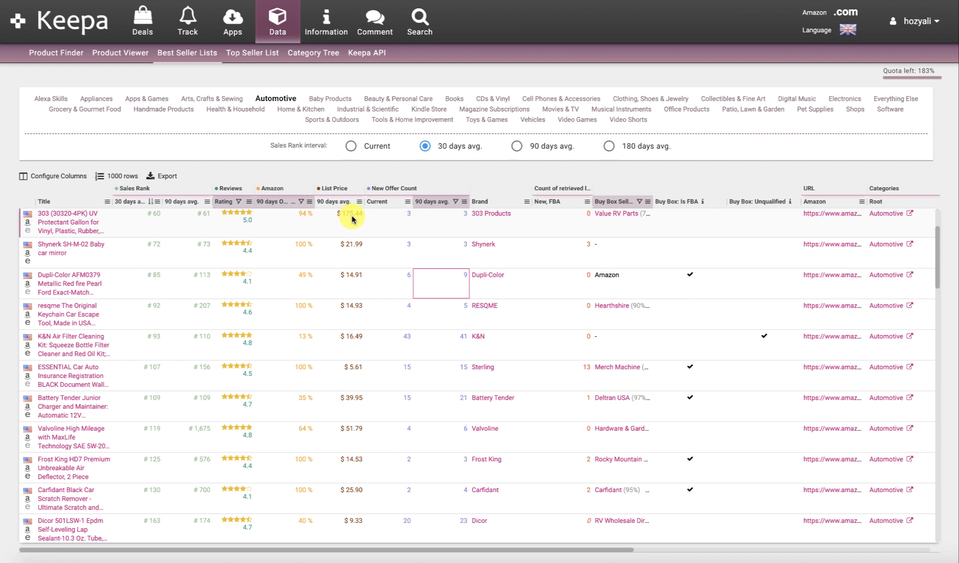
pyautogui.click(311, 203)
pyautogui.write('10')
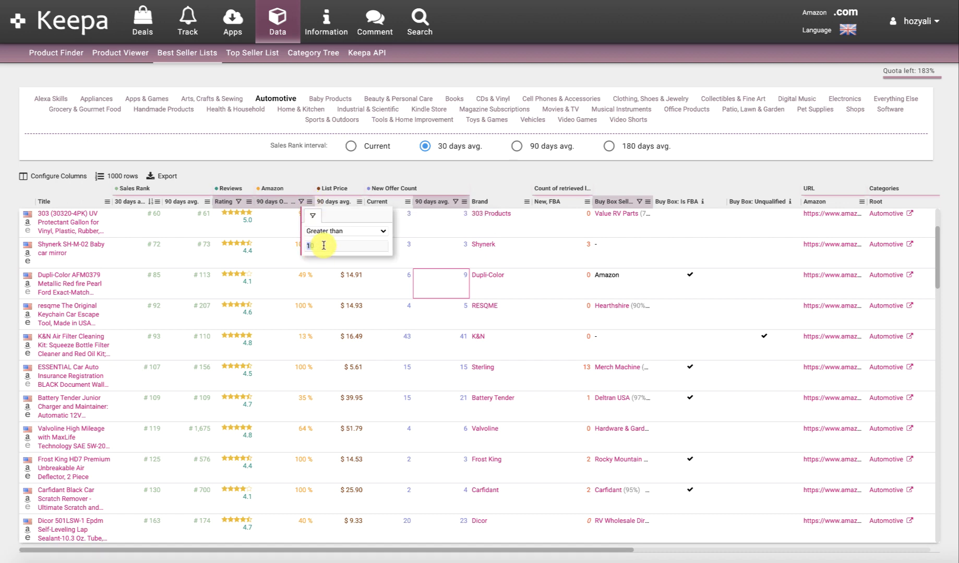
pyautogui.write('40')
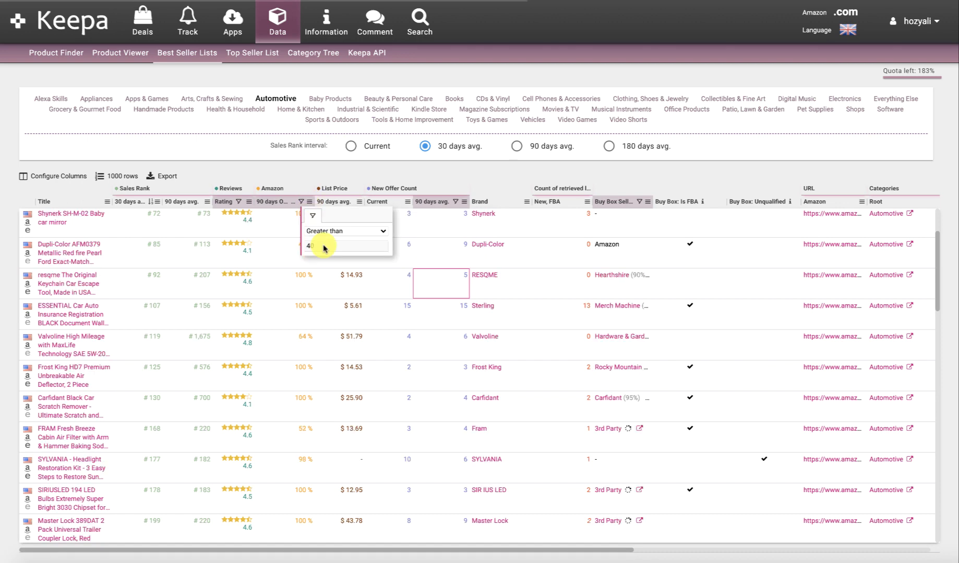
pyautogui.click(355, 175)
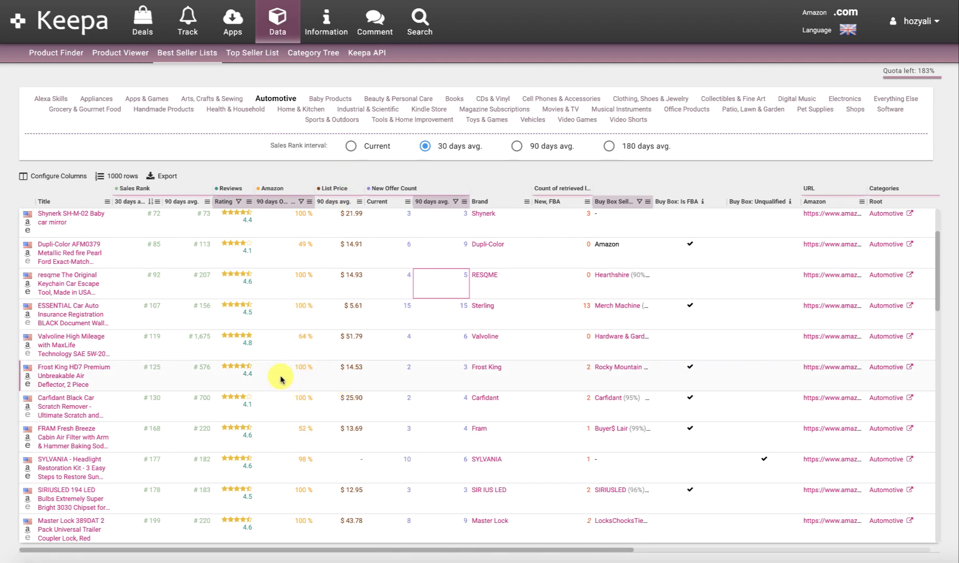
# Filter the 90-day average list price to greater than or equals 14.99
pyautogui.click(302, 340)
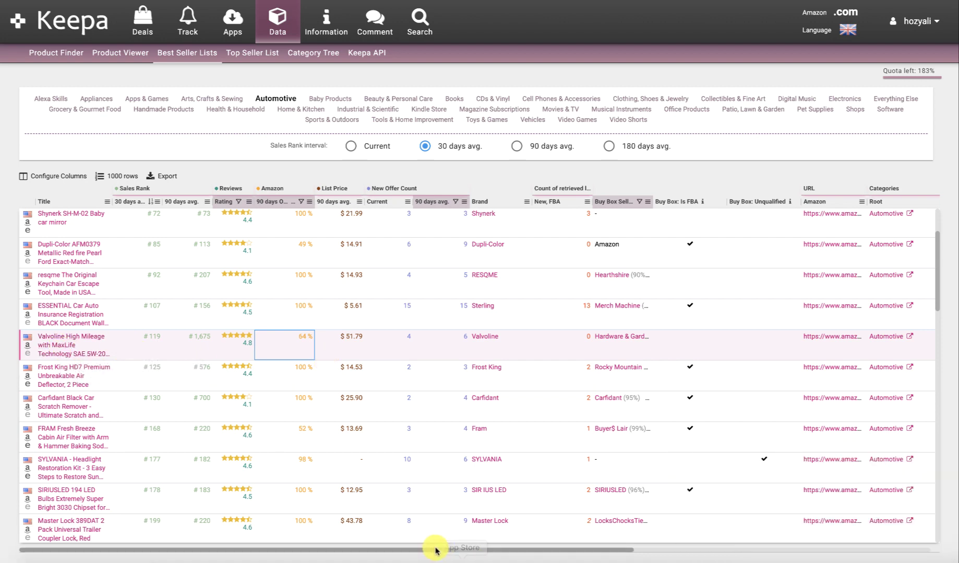
pyautogui.moveTo(435, 549); pyautogui.dragTo(359, 538)
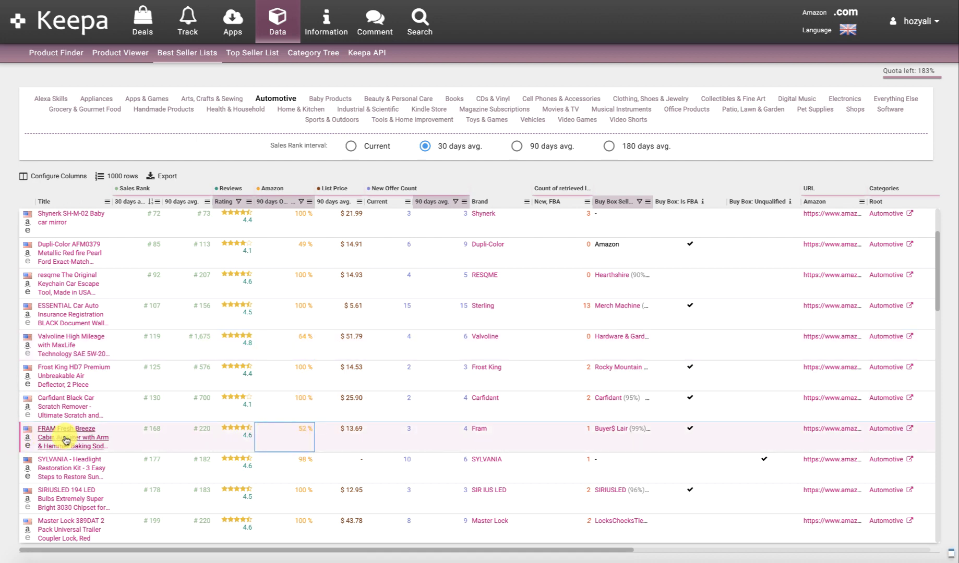
pyautogui.moveTo(65, 441)
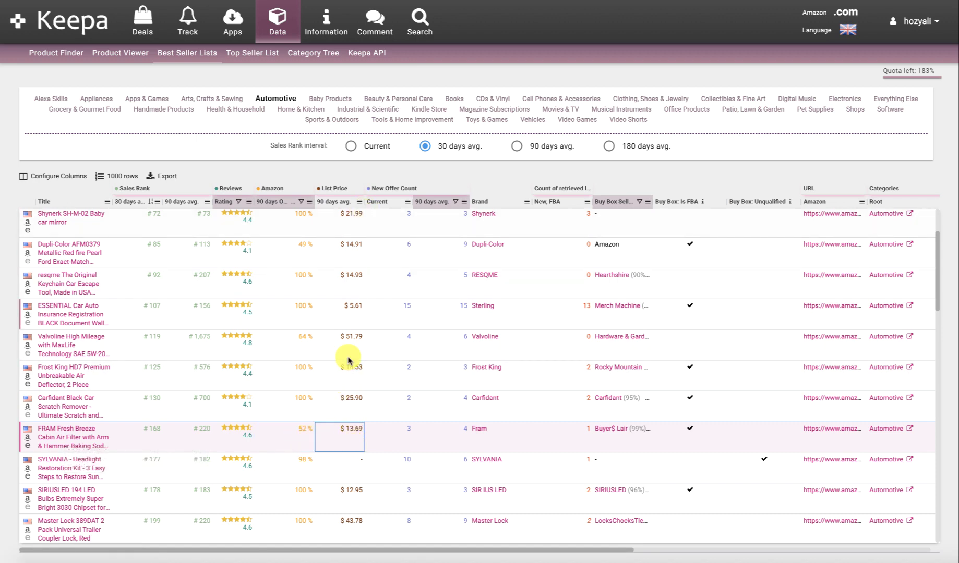
pyautogui.click(359, 203)
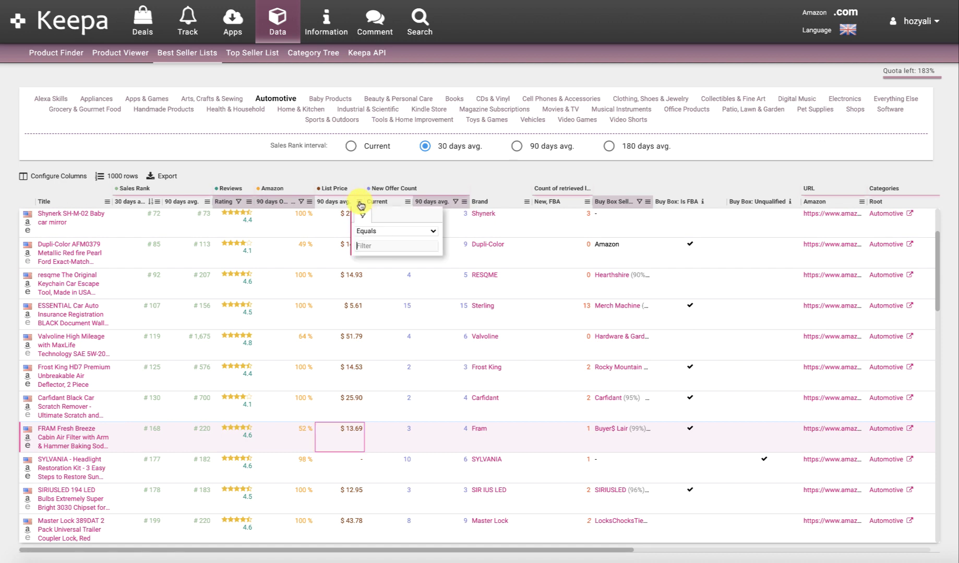
pyautogui.click(373, 232)
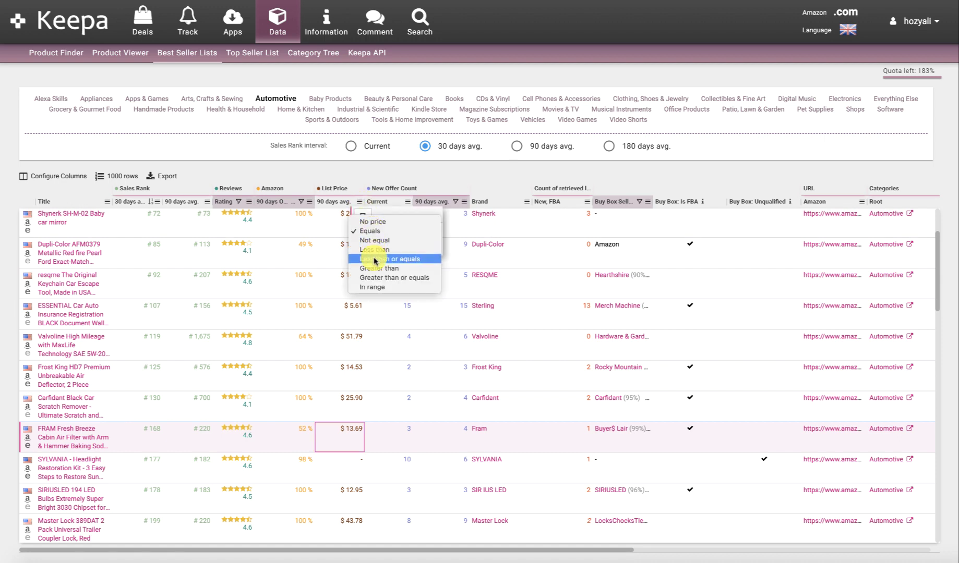
pyautogui.click(399, 278)
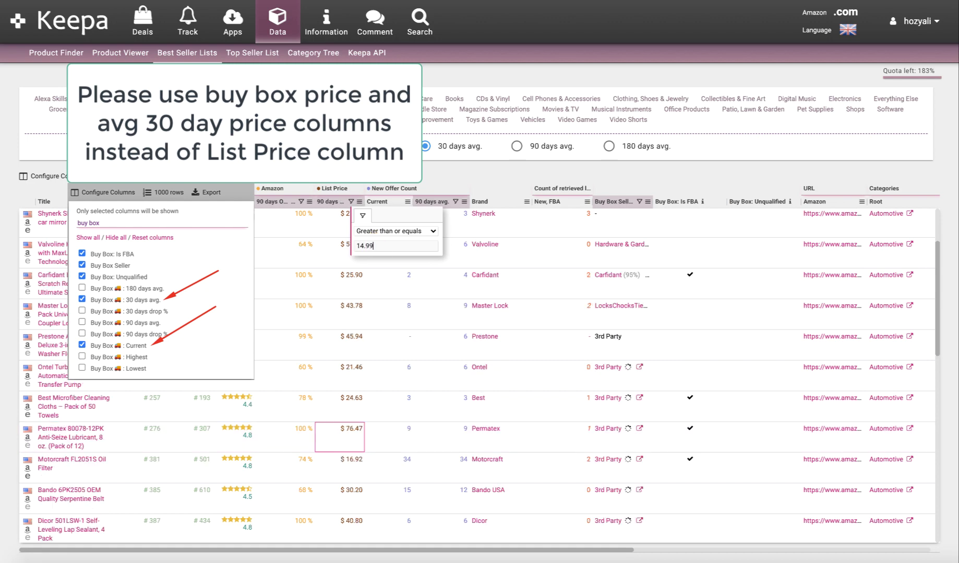
pyautogui.press('Escape')
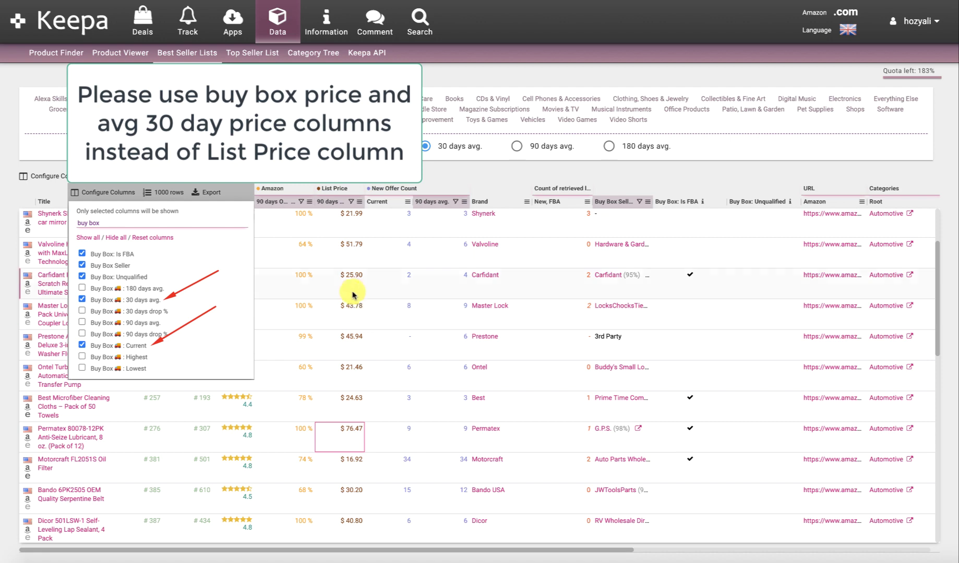
# Look through the filtered list and open the Amazon page of the USC SprayMax 2K Glamour High Gloss Aerosol Clear
pyautogui.scroll(-10, 358, 305)
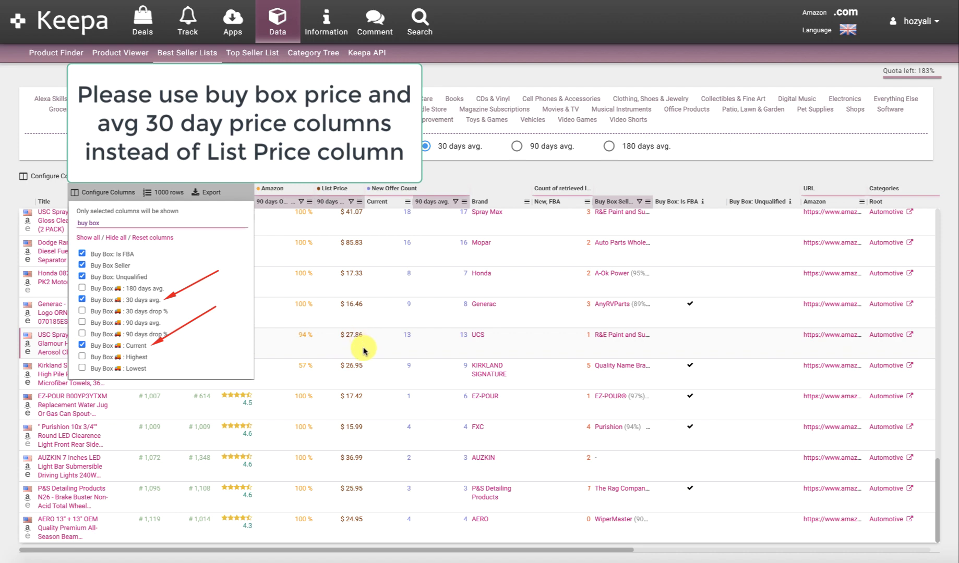
pyautogui.scroll(10, 364, 352)
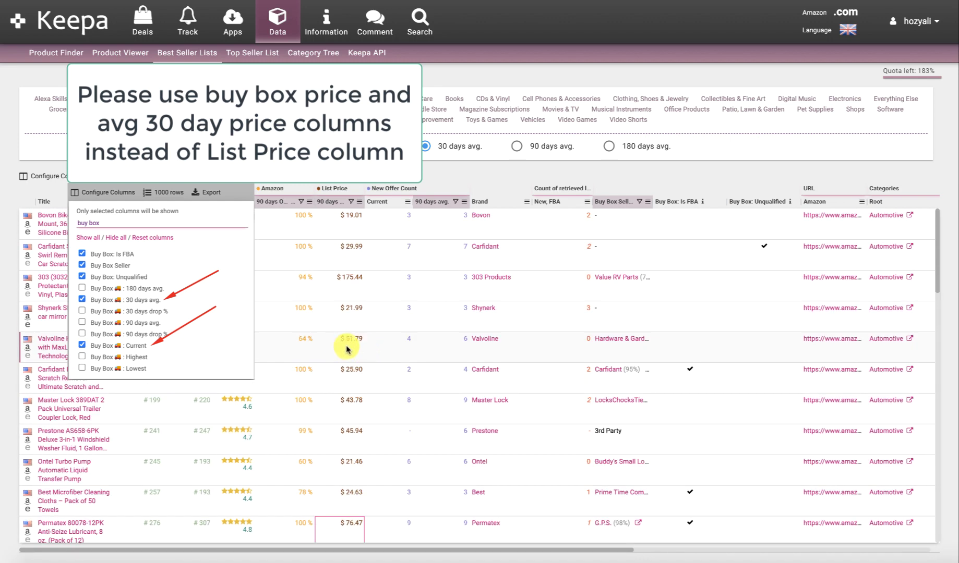
pyautogui.scroll(-10, 348, 348)
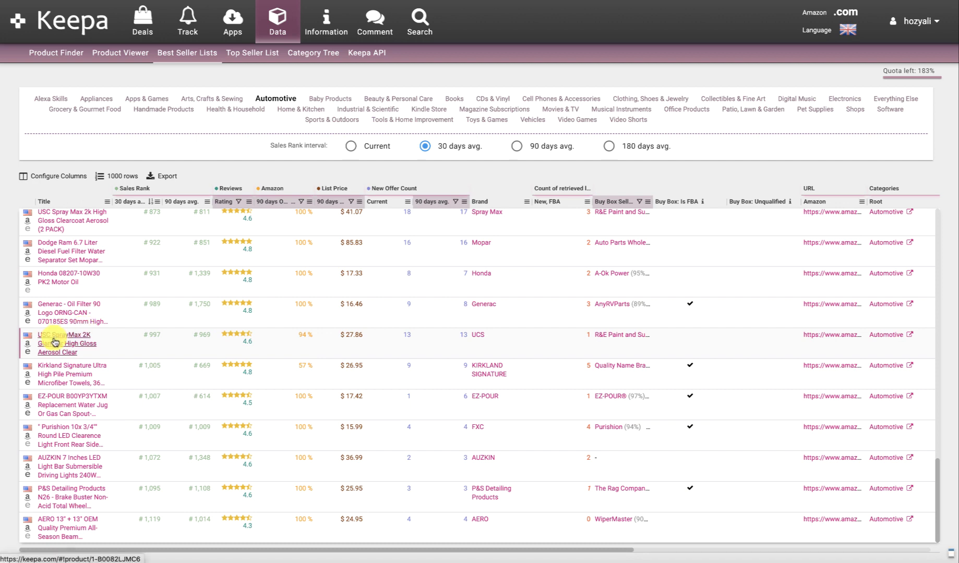
pyautogui.moveTo(97, 343)
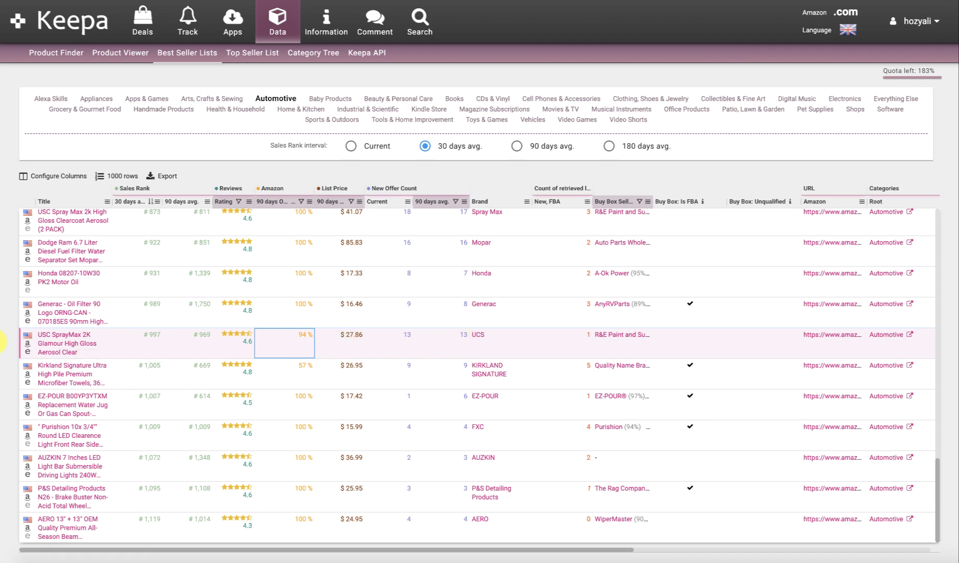
pyautogui.click(27, 344)
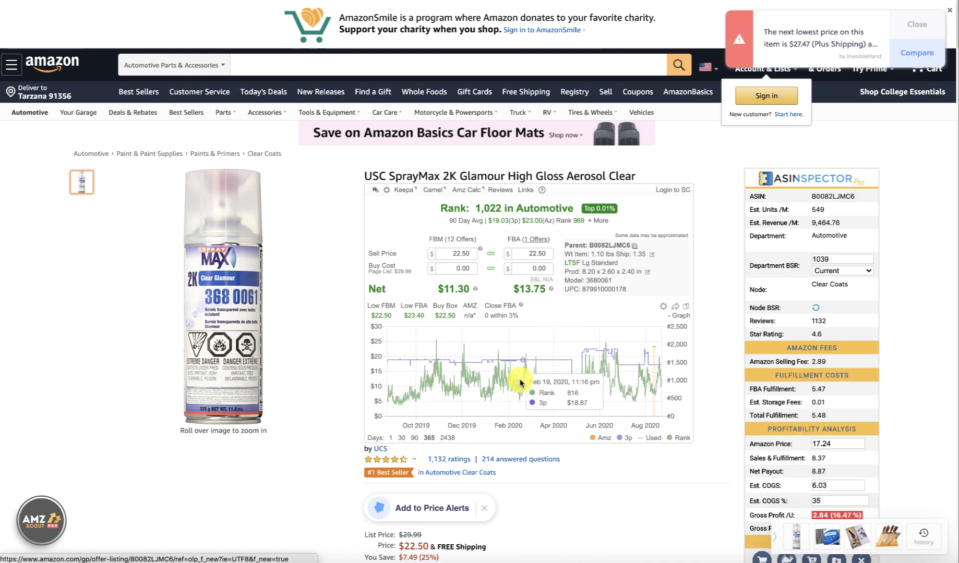
# Open the Prime offers listing of the USC SprayMax clear coat and look over its price history and FBA offer
pyautogui.scroll(-3, 417, 469)
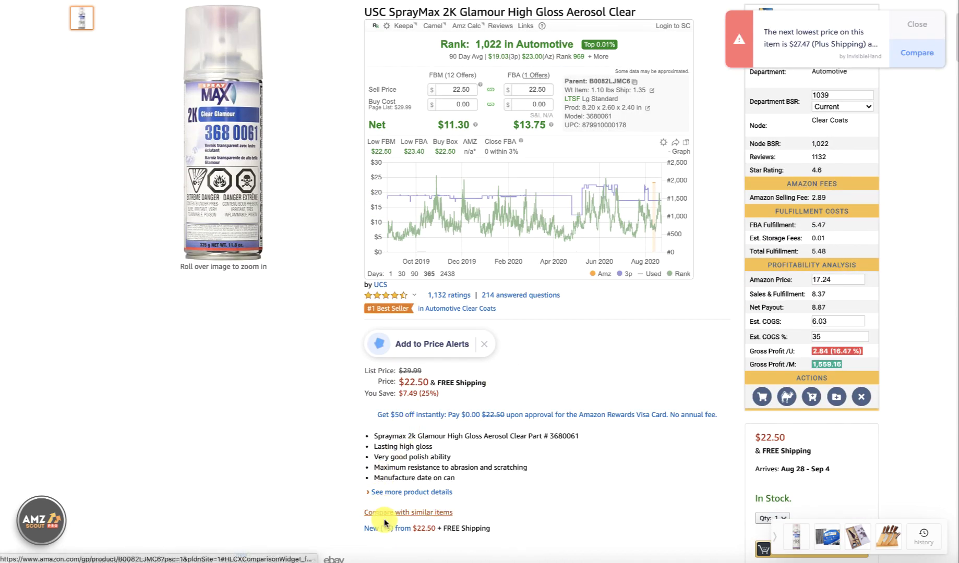
pyautogui.scroll(3, 525, 104)
pyautogui.click(536, 245)
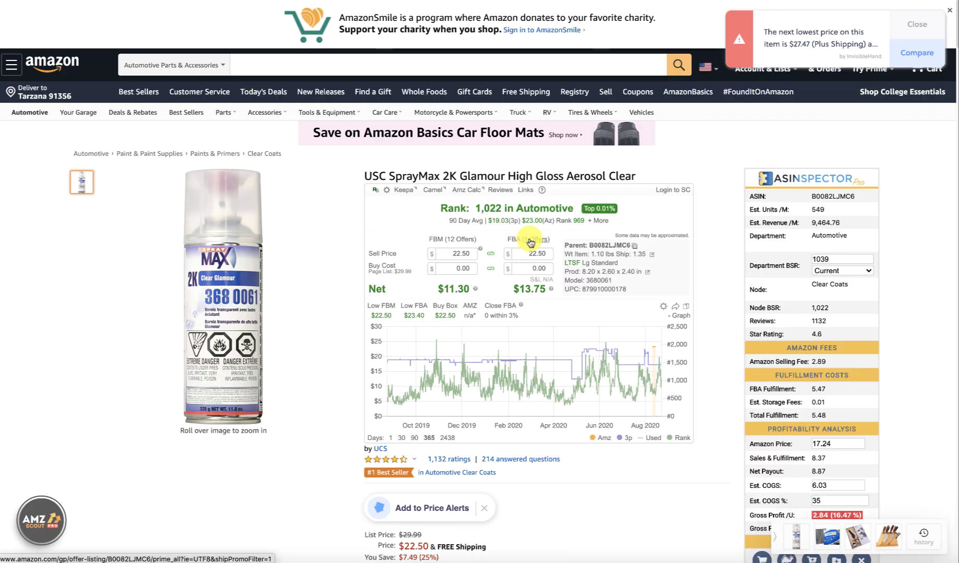
pyautogui.hotkey('alt', 'Left')
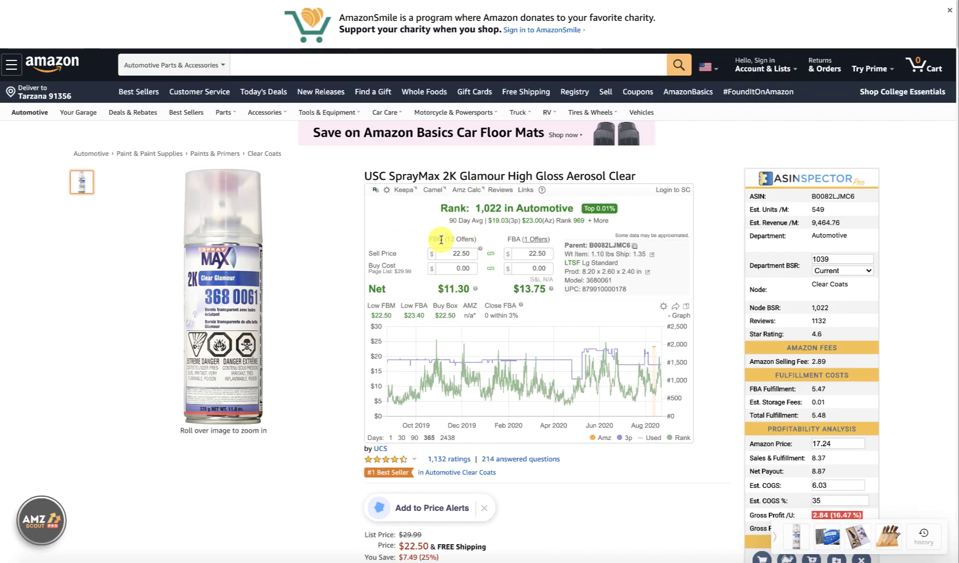
pyautogui.hotkey('alt', 'Right')
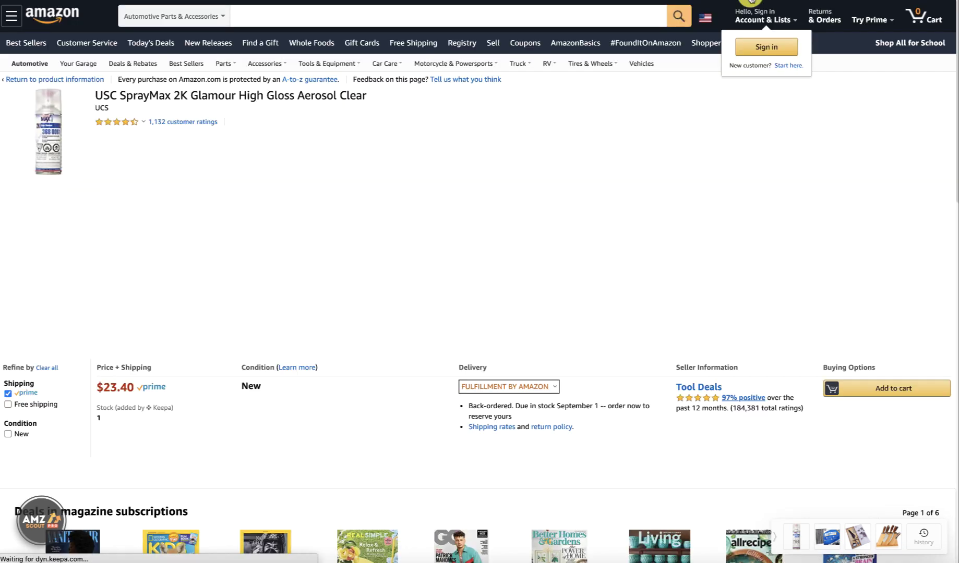
pyautogui.scroll(-2, 503, 267)
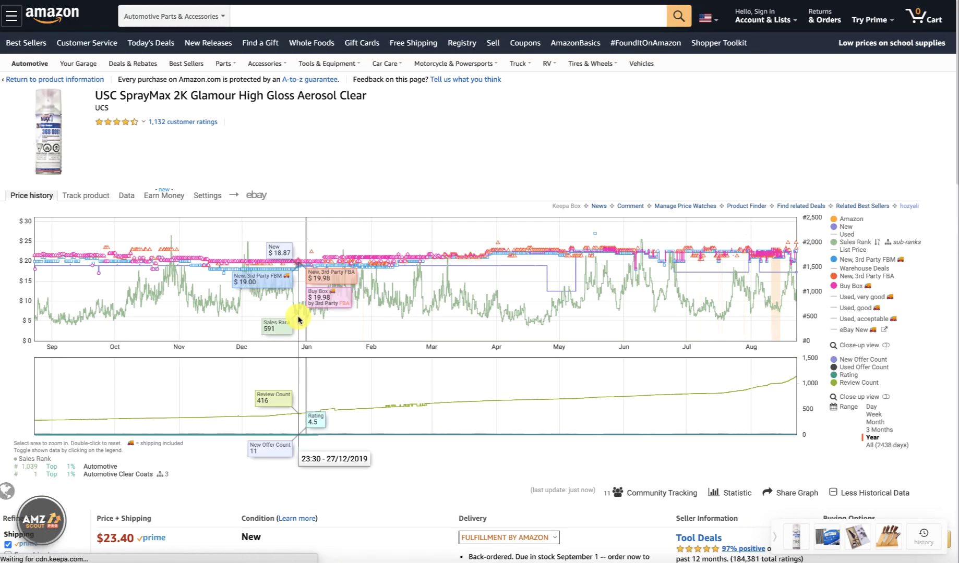
pyautogui.scroll(-6, 297, 319)
pyautogui.scroll(2, 294, 321)
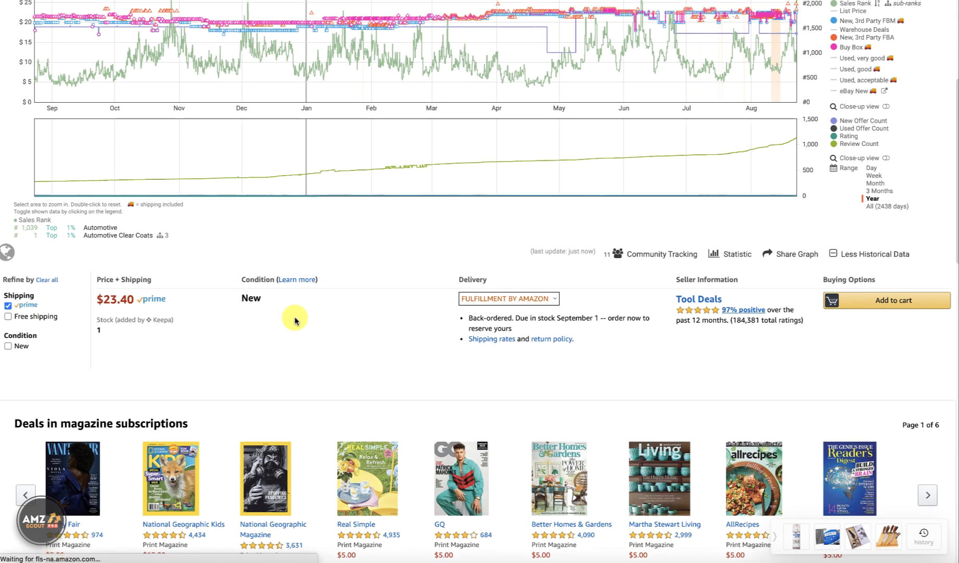
pyautogui.scroll(1, 157, 365)
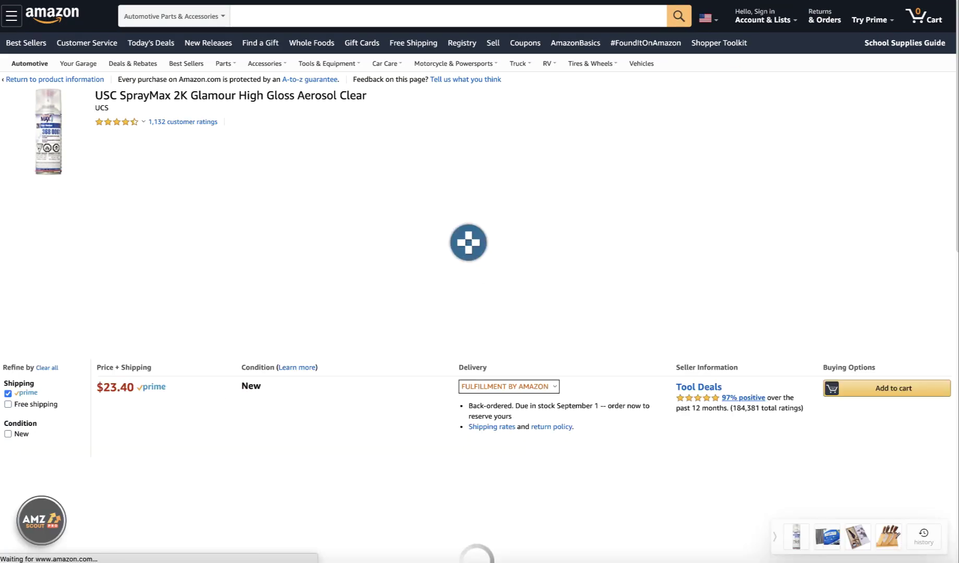
# Return to the SprayMax product page and open the full list of new offers in a separate tab
pyautogui.hotkey('ctrl', 'shift', 'Tab')
pyautogui.scroll(-2, 501, 289)
pyautogui.scroll(-6, 499, 288)
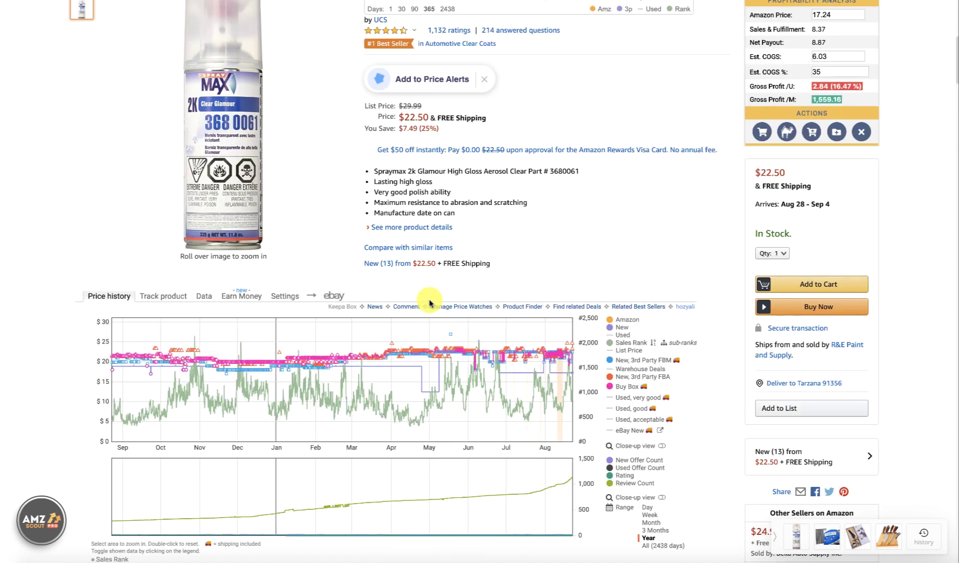
pyautogui.rightClick(387, 263)
pyautogui.click(724, 191)
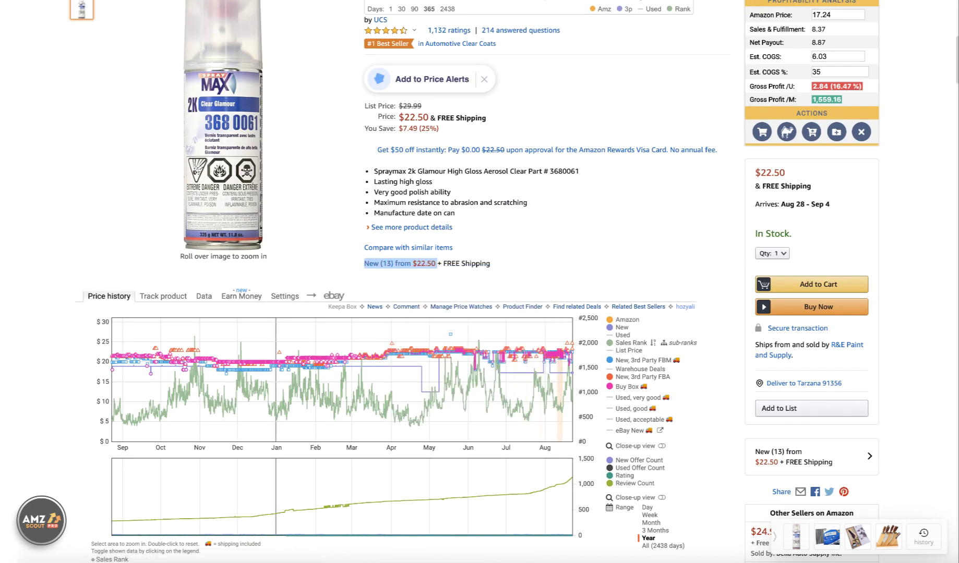
pyautogui.hotkey('ctrl', 'Tab')
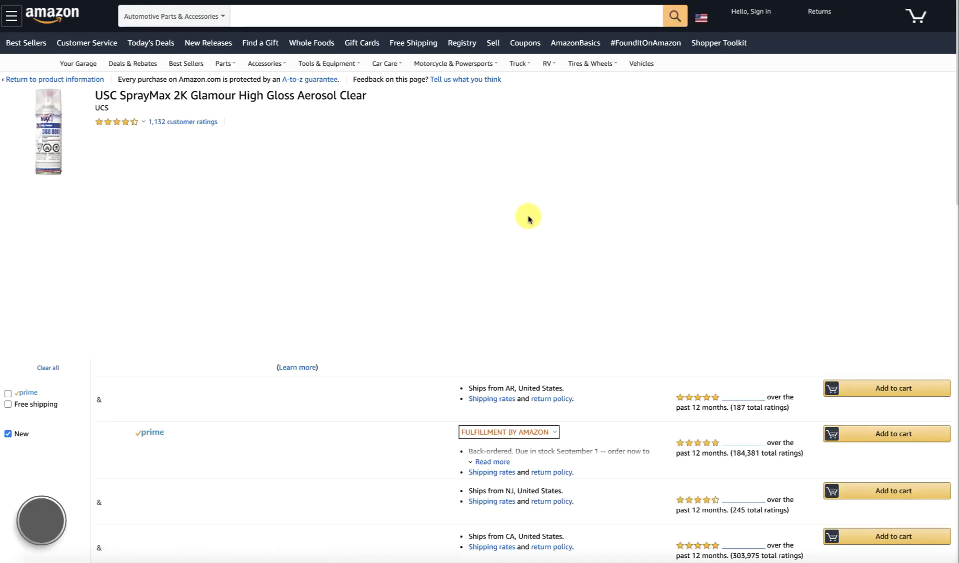
# Compare the prices, stock levels and seller ratings of the new offers, including TCP Global Corp's total ratings
pyautogui.scroll(-3, 528, 218)
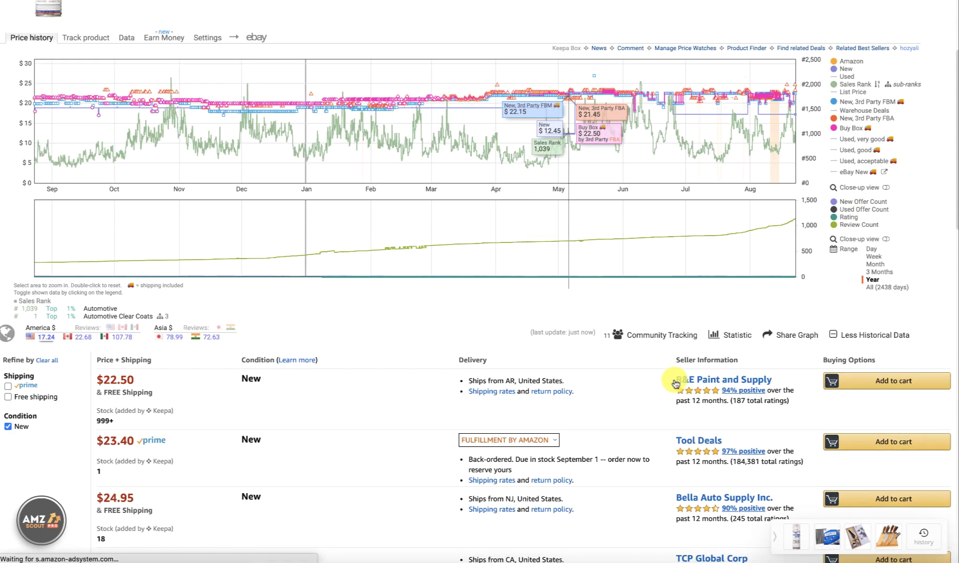
pyautogui.scroll(-4, 675, 384)
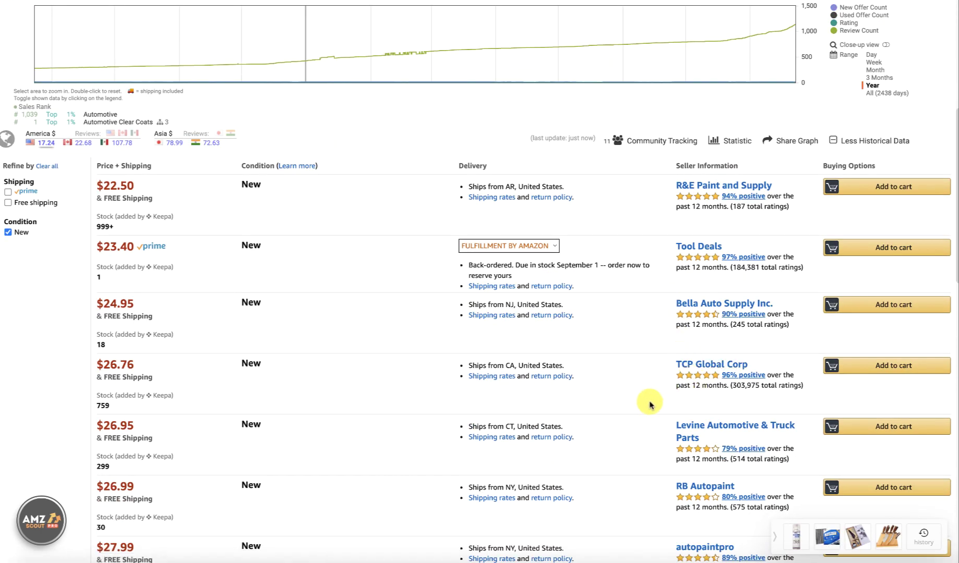
pyautogui.scroll(-1, 649, 404)
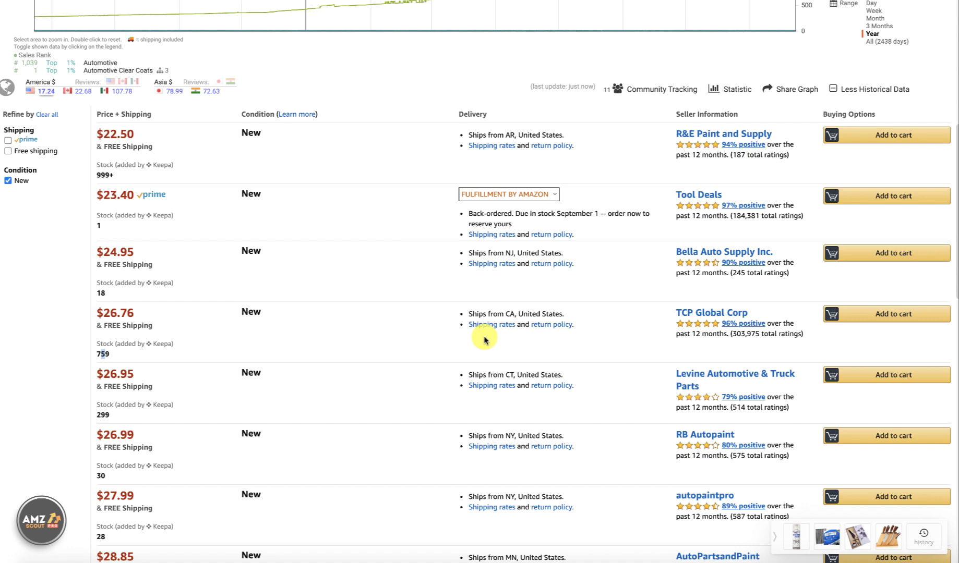
pyautogui.moveTo(790, 336); pyautogui.dragTo(727, 337)
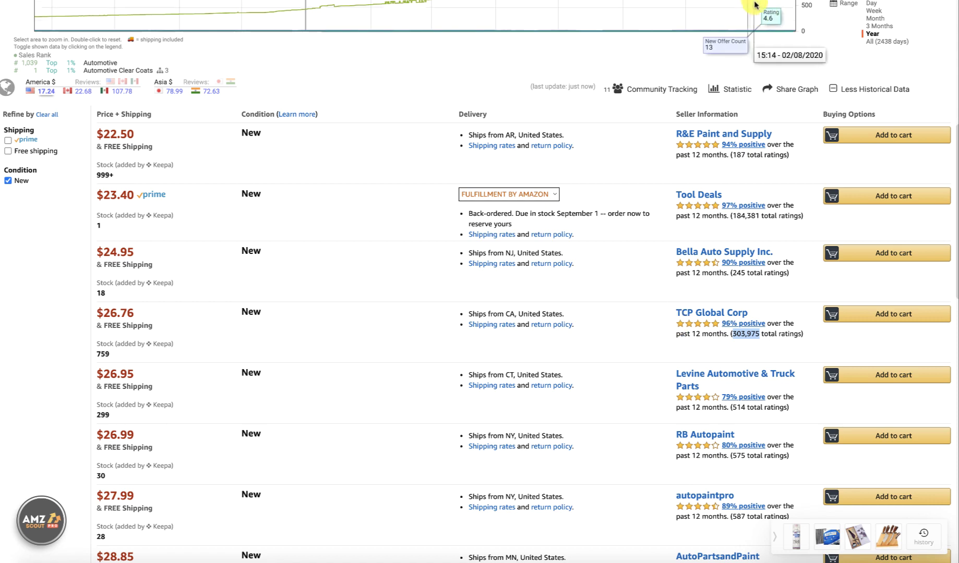
# Go back to the Prime offers page and open Keepa's Buy Box Statistics for the product
pyautogui.scroll(7, 531, 302)
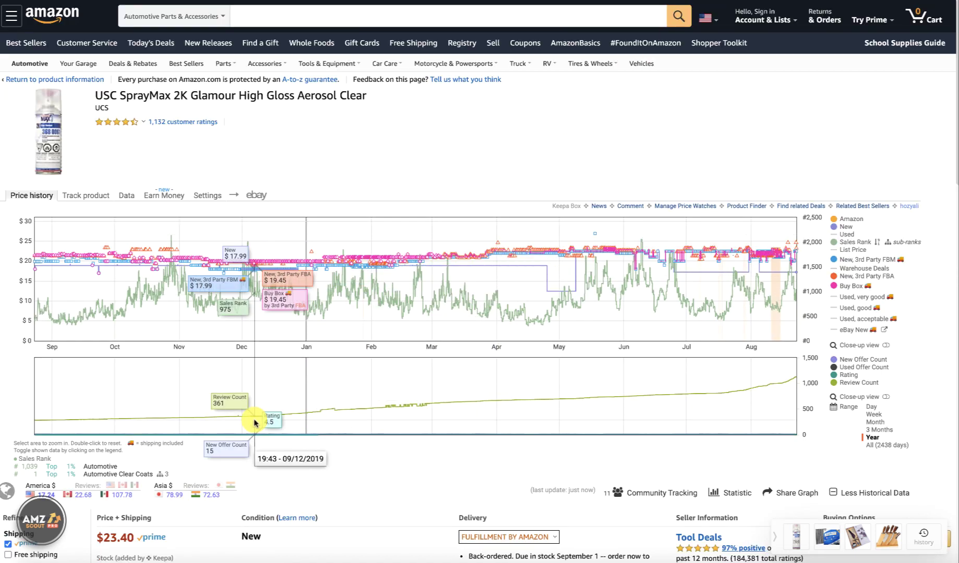
pyautogui.scroll(-1, 250, 412)
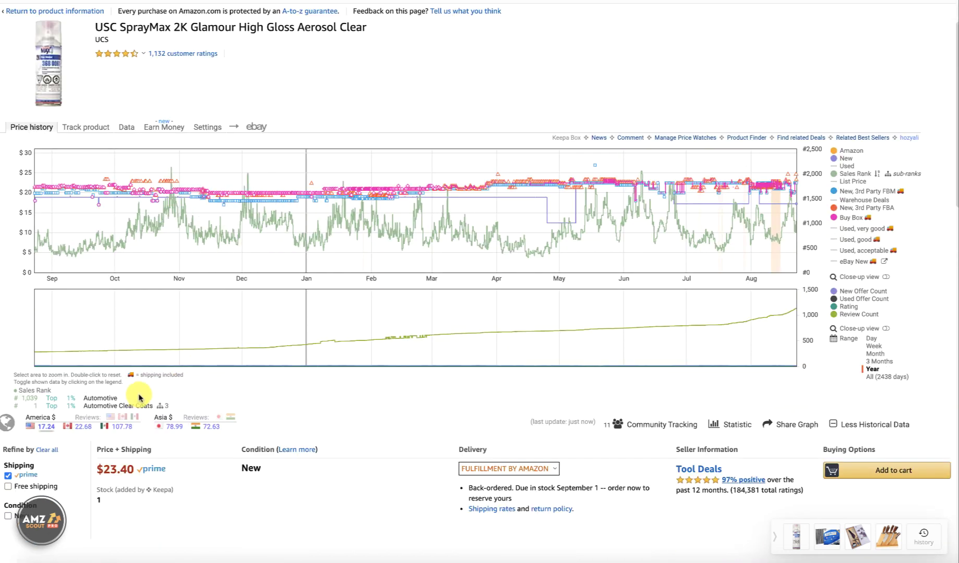
pyautogui.click(126, 127)
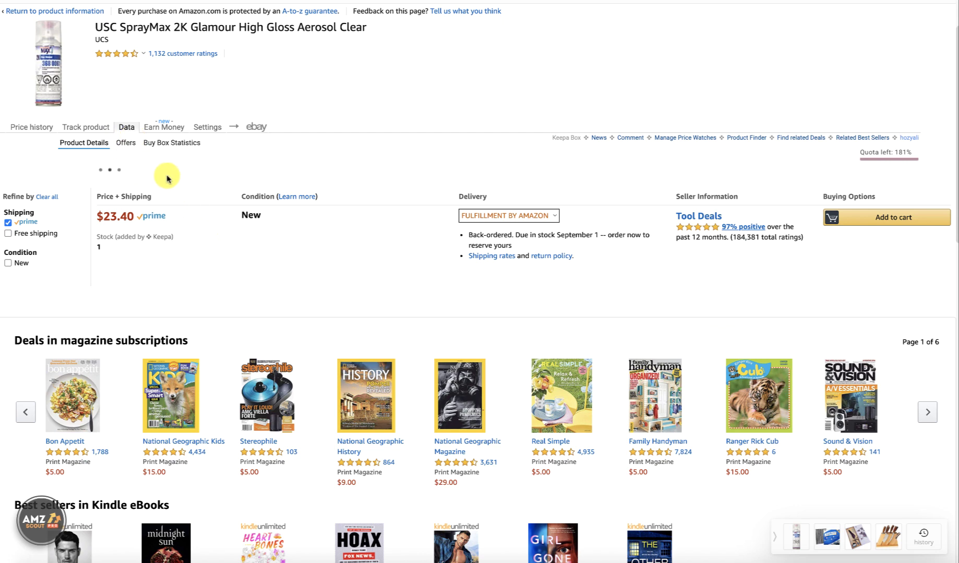
pyautogui.click(126, 144)
pyautogui.click(166, 142)
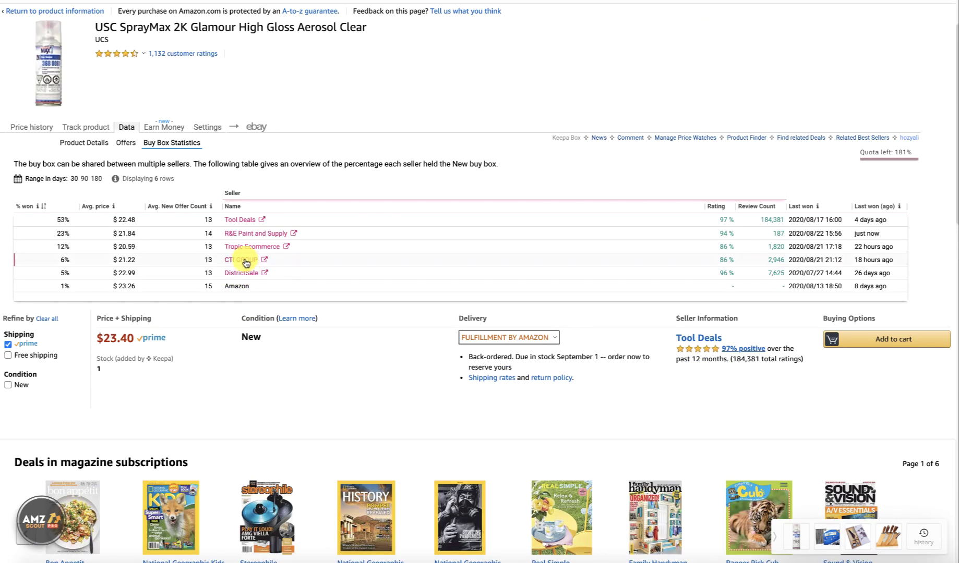
# Examine each seller's Buy Box share over 90 and 180 days, marking the R&E Paint and Supply share
pyautogui.scroll(-1, 253, 258)
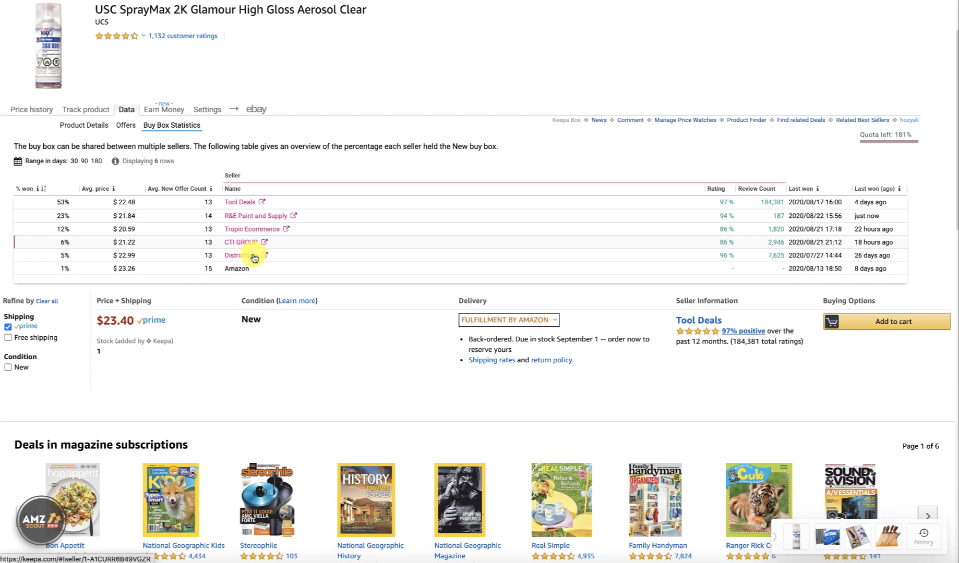
pyautogui.scroll(1, 255, 256)
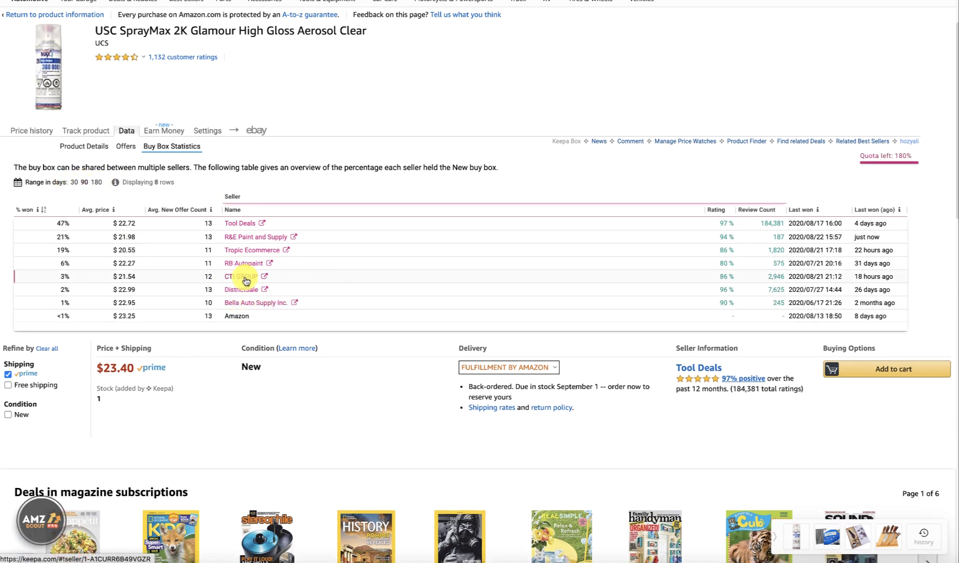
pyautogui.click(97, 182)
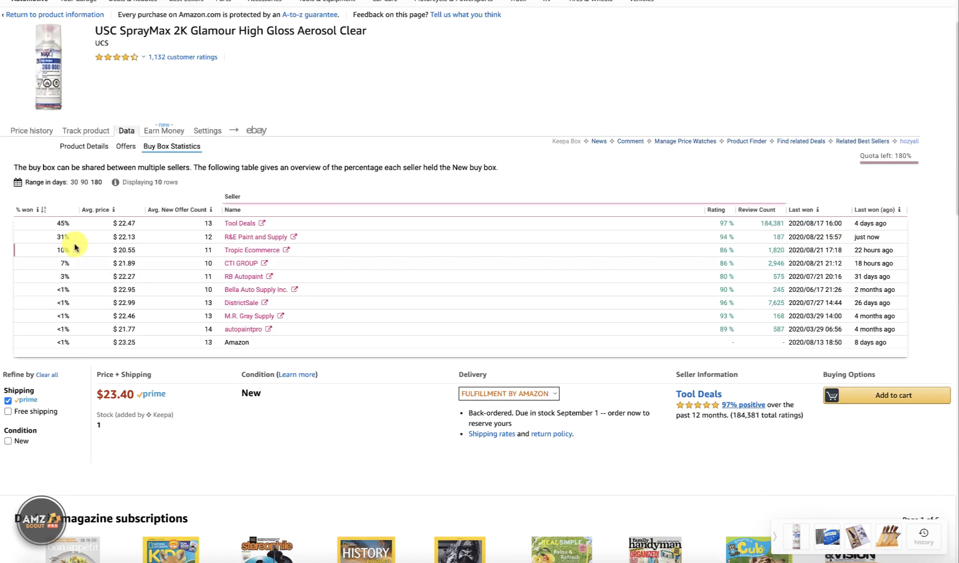
pyautogui.click(56, 238)
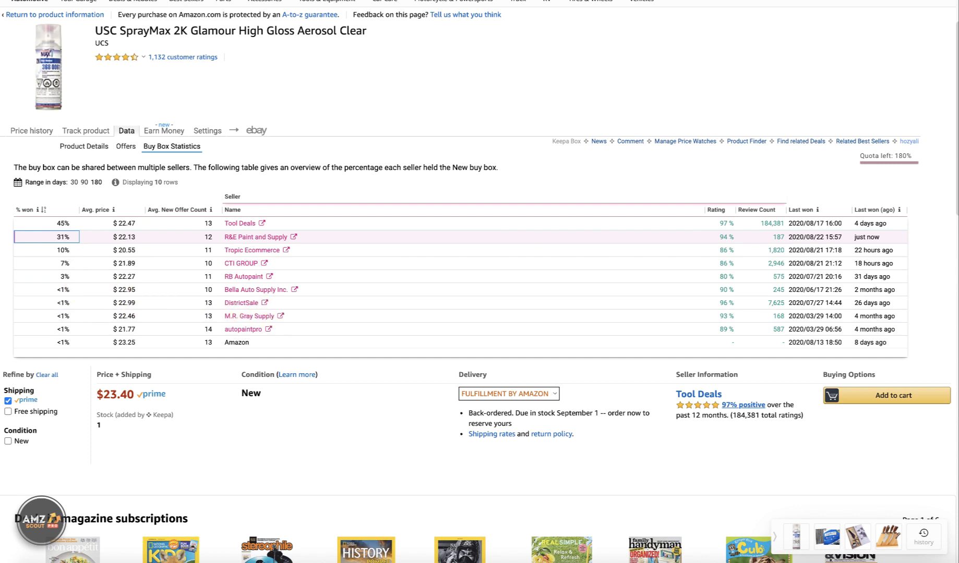
# Check Keepa's product details and averages for the SprayMax, and return to the price history chart
pyautogui.click(85, 147)
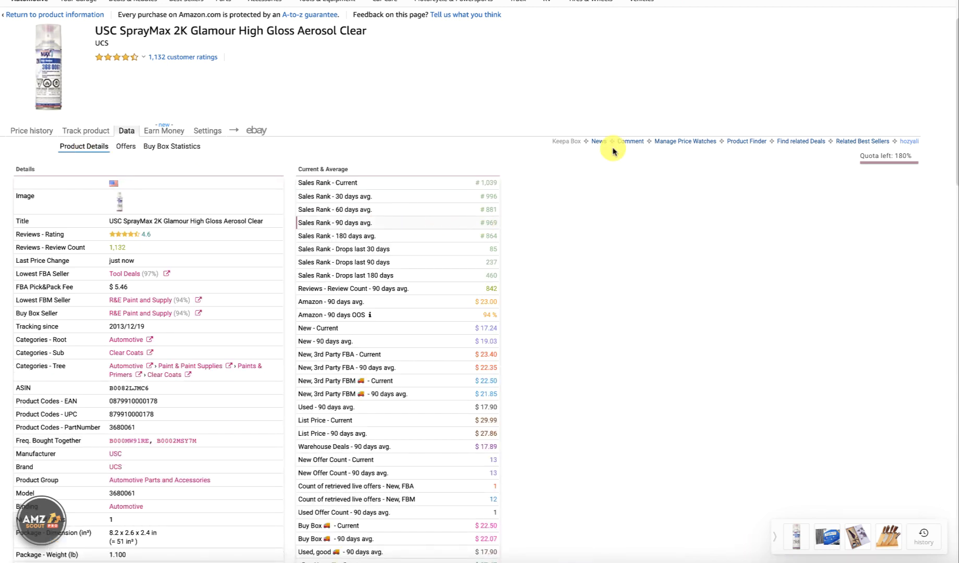
pyautogui.click(41, 133)
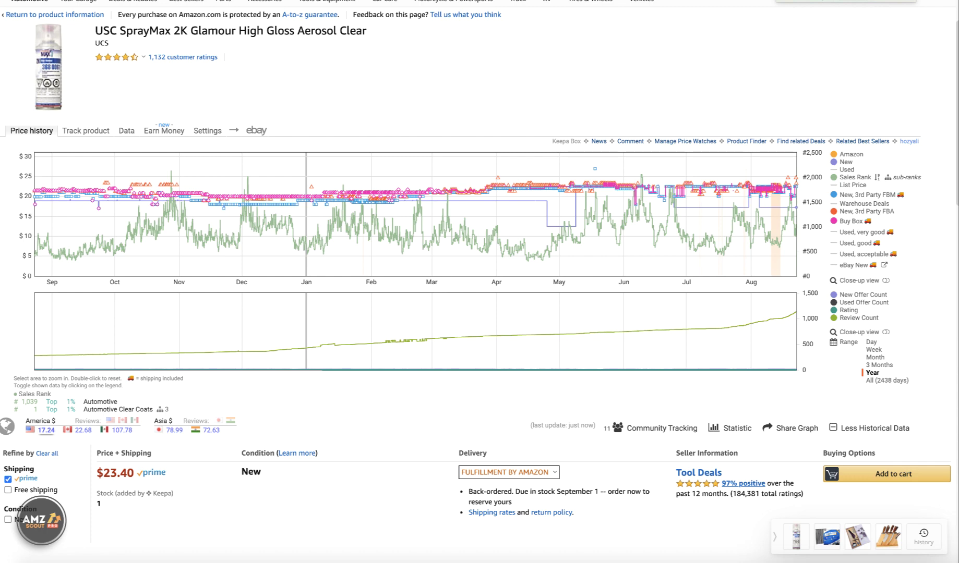
# Compare the R&E Paint and Supply and Tool Deals offers in the new offers list by price and rating count
pyautogui.scroll(-5, 706, 132)
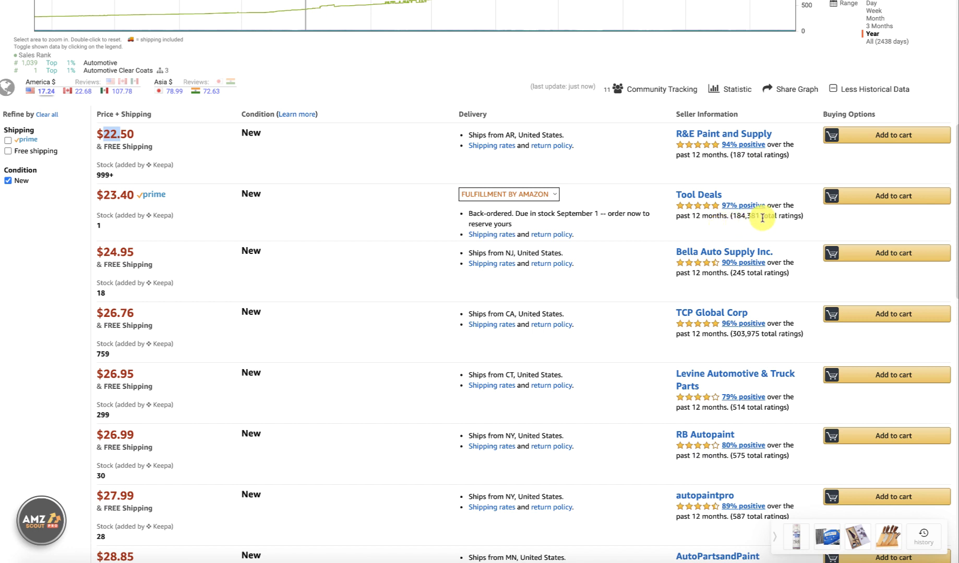
pyautogui.moveTo(762, 217); pyautogui.dragTo(725, 218)
pyautogui.click(679, 221)
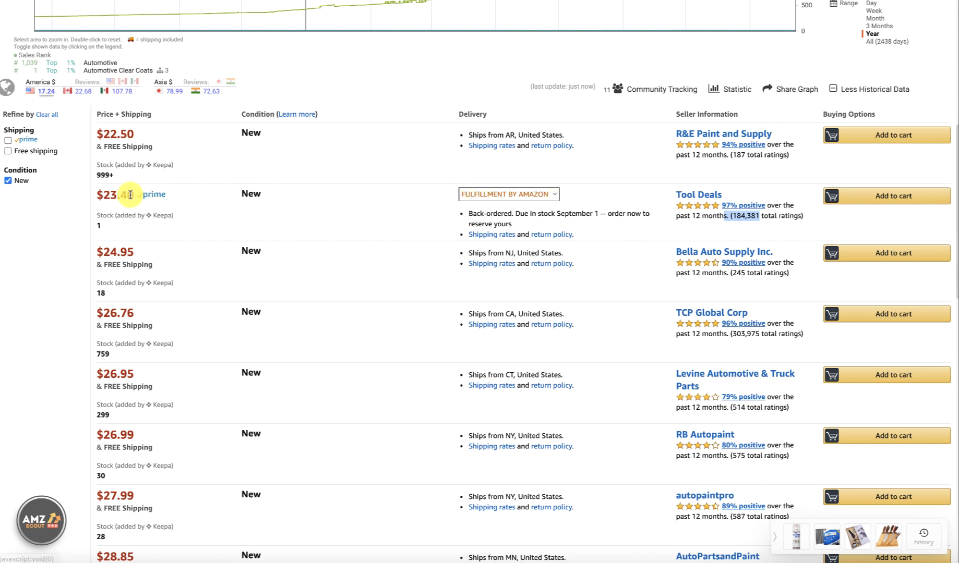
pyautogui.click(106, 196)
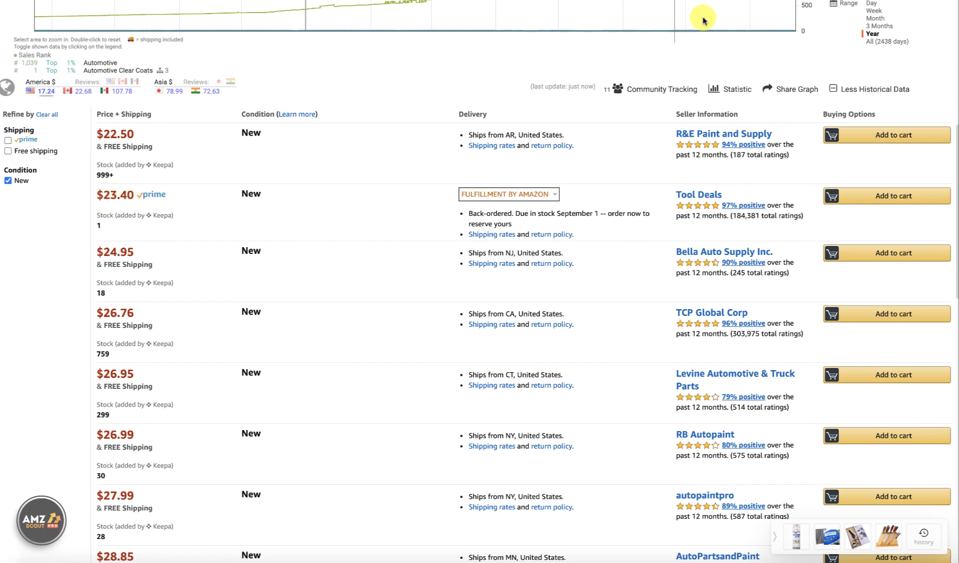
# Switch back to Keepa's filtered Automotive best seller list
pyautogui.hotkey('ctrl', 'Tab')
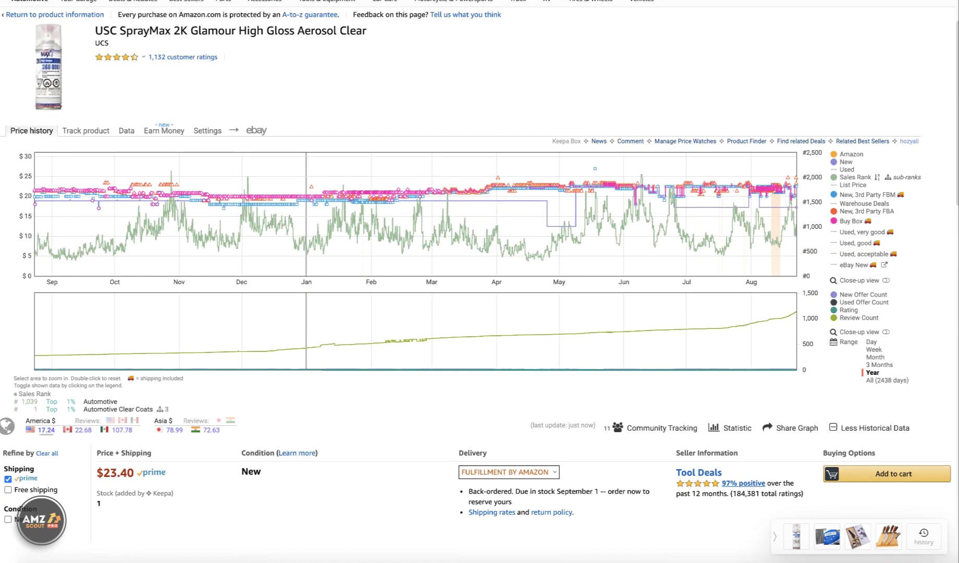
pyautogui.hotkey('ctrl', 'Tab')
pyautogui.hotkey('ctrl', 'Tab')
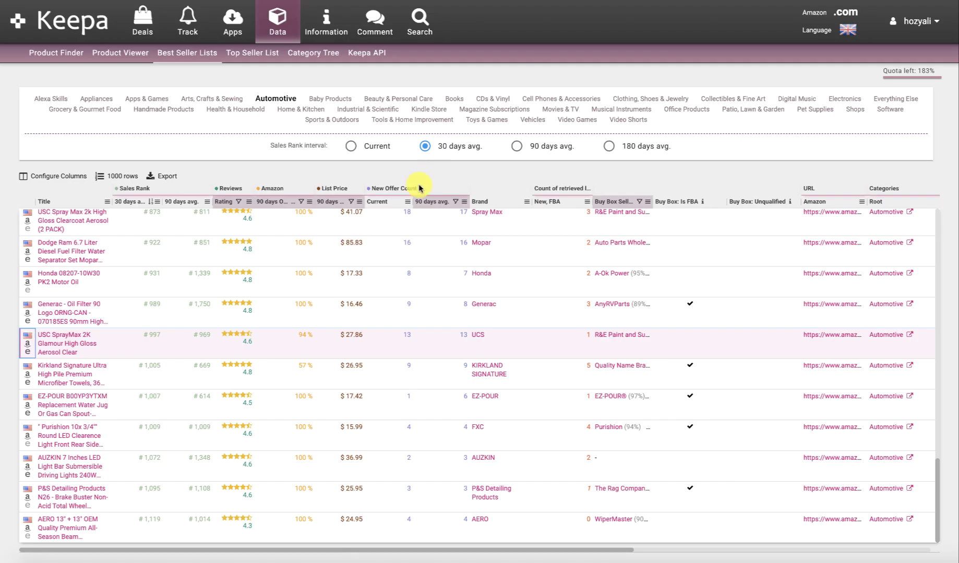